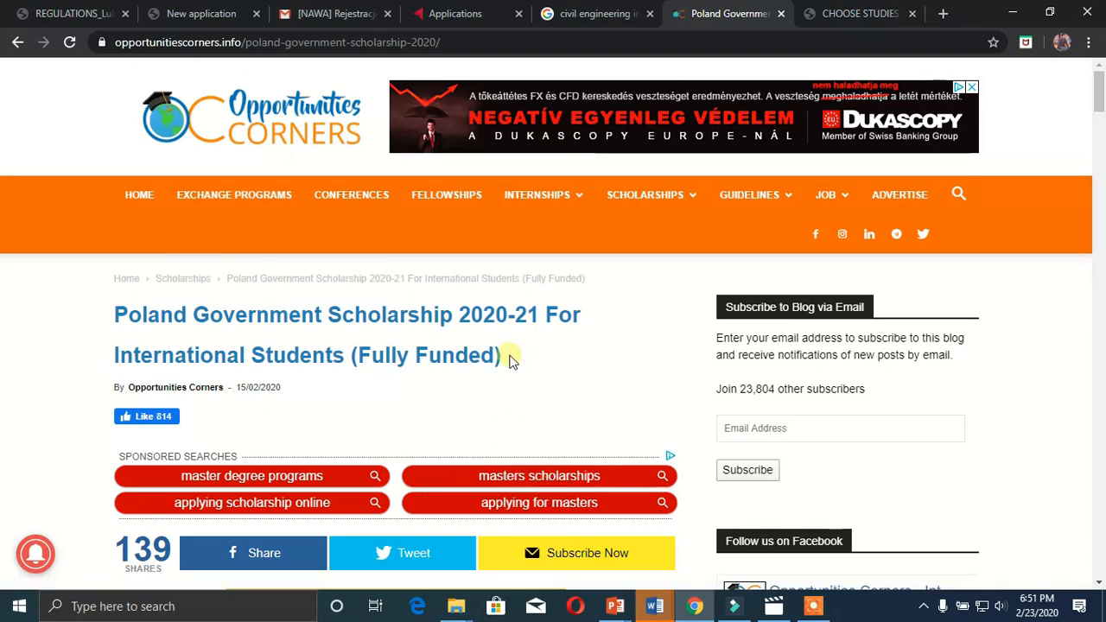
Review the Poland Government Scholarship article's list of eligible countries and its eligibility criteria.
scroll(514, 361, down, 10)
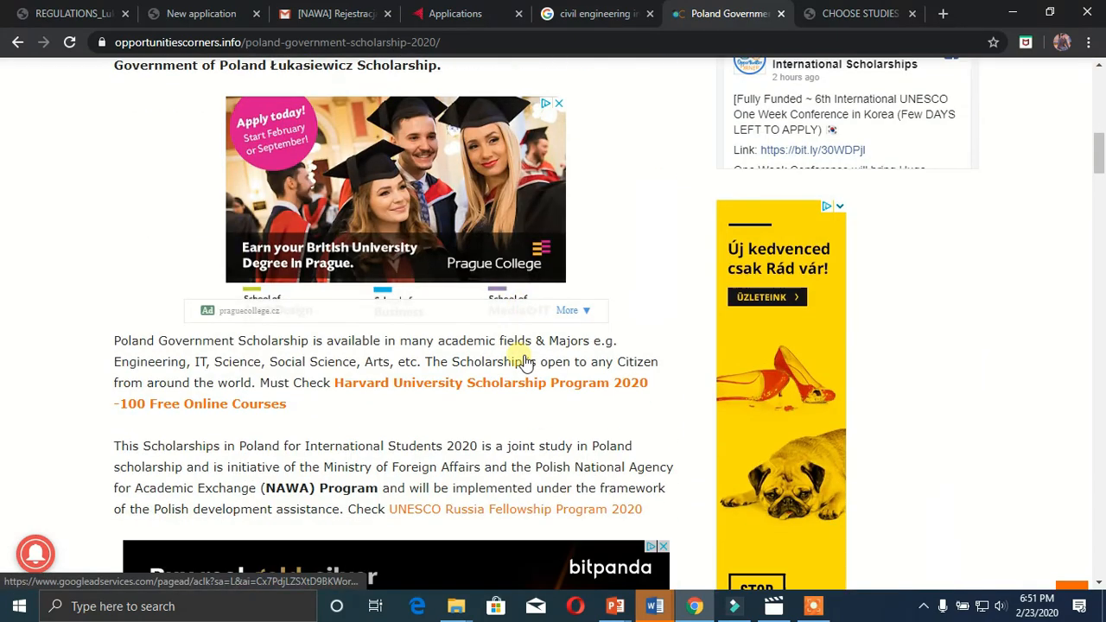
scroll(519, 356, down, 12)
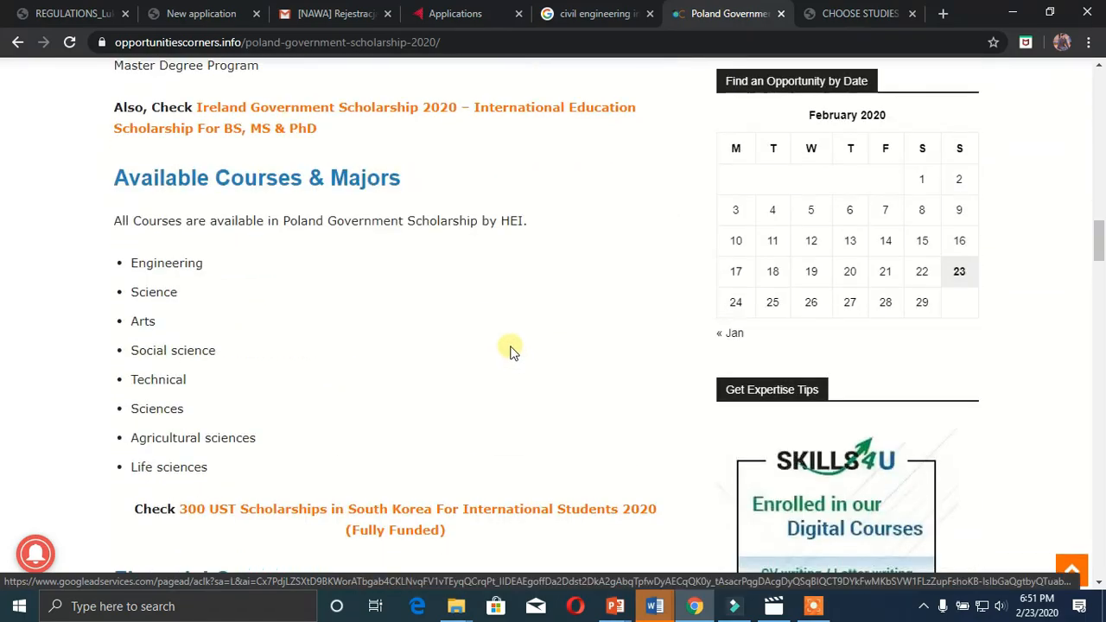
scroll(510, 350, down, 15)
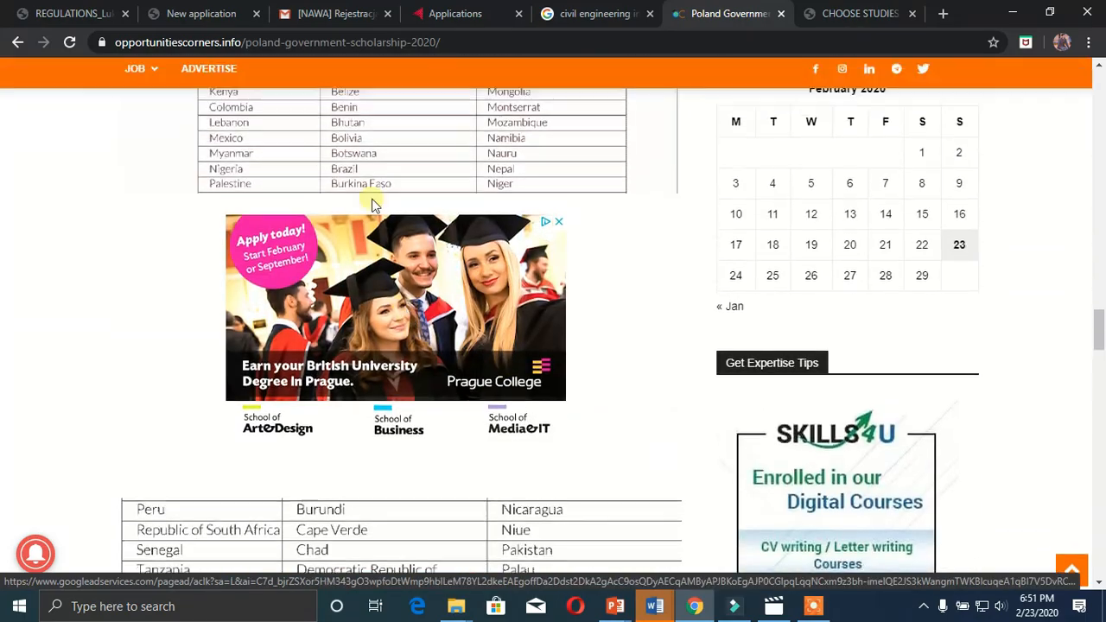
scroll(373, 204, up, 4)
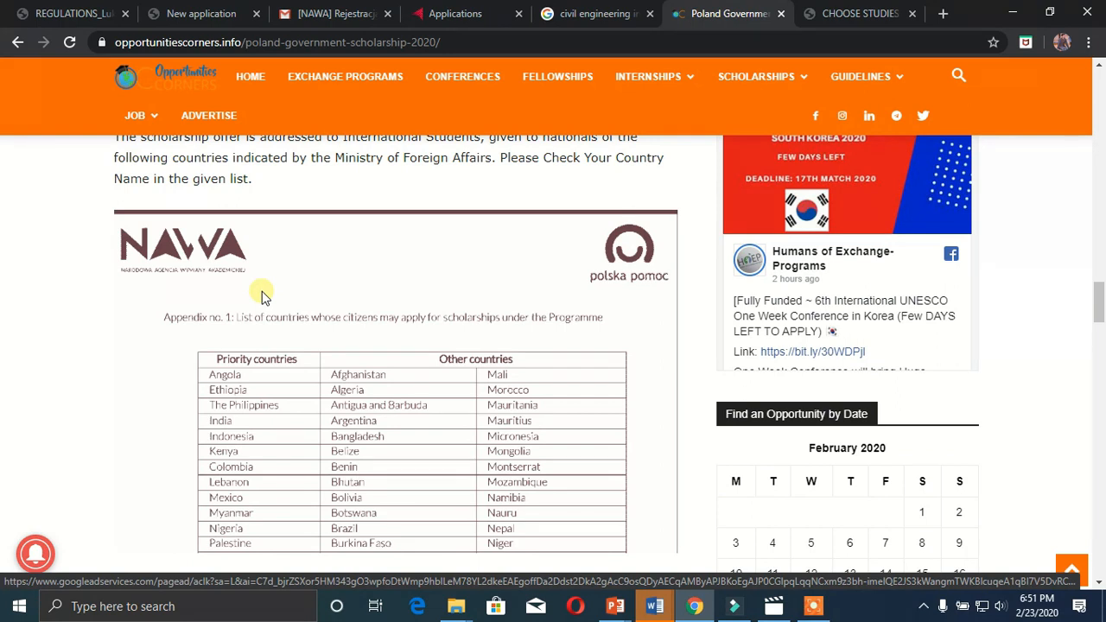
scroll(264, 297, down, 1)
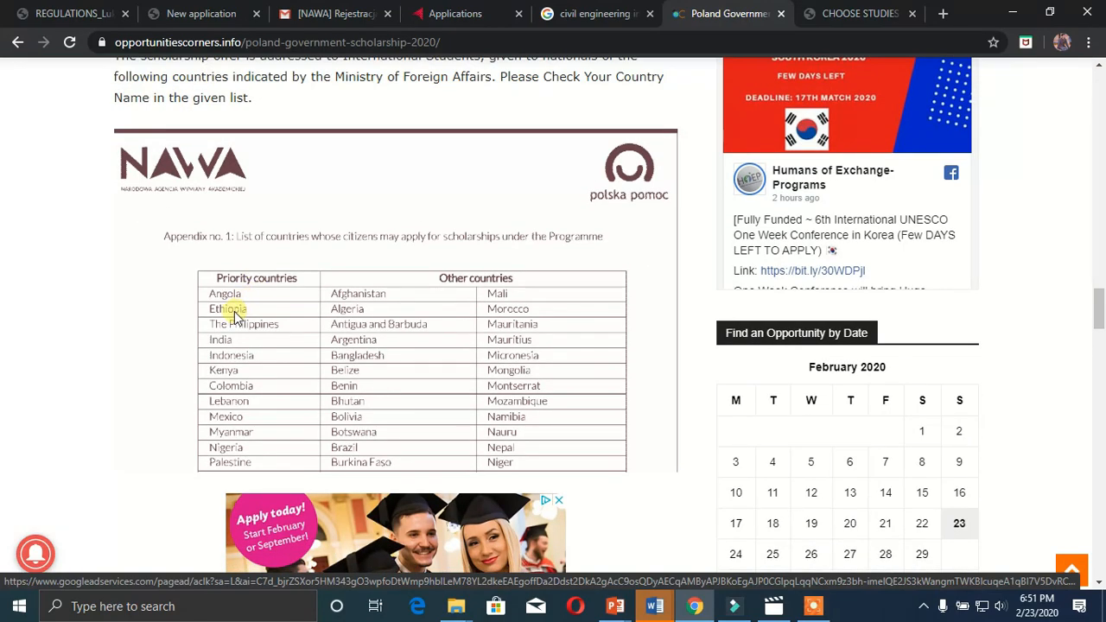
scroll(311, 288, down, 2)
scroll(495, 258, down, 5)
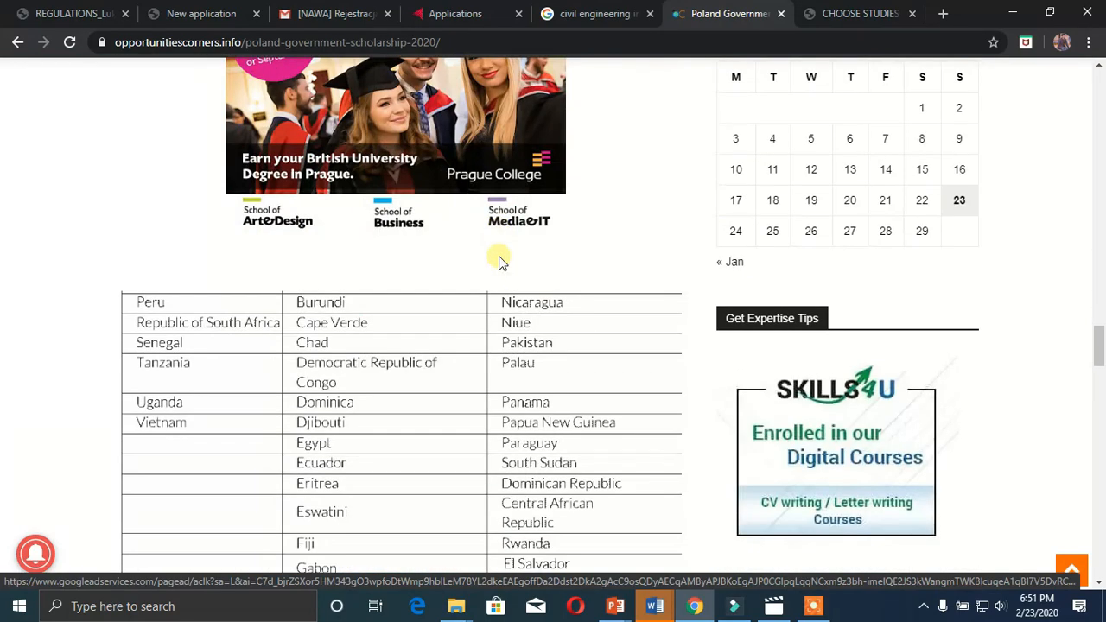
scroll(532, 296, down, 5)
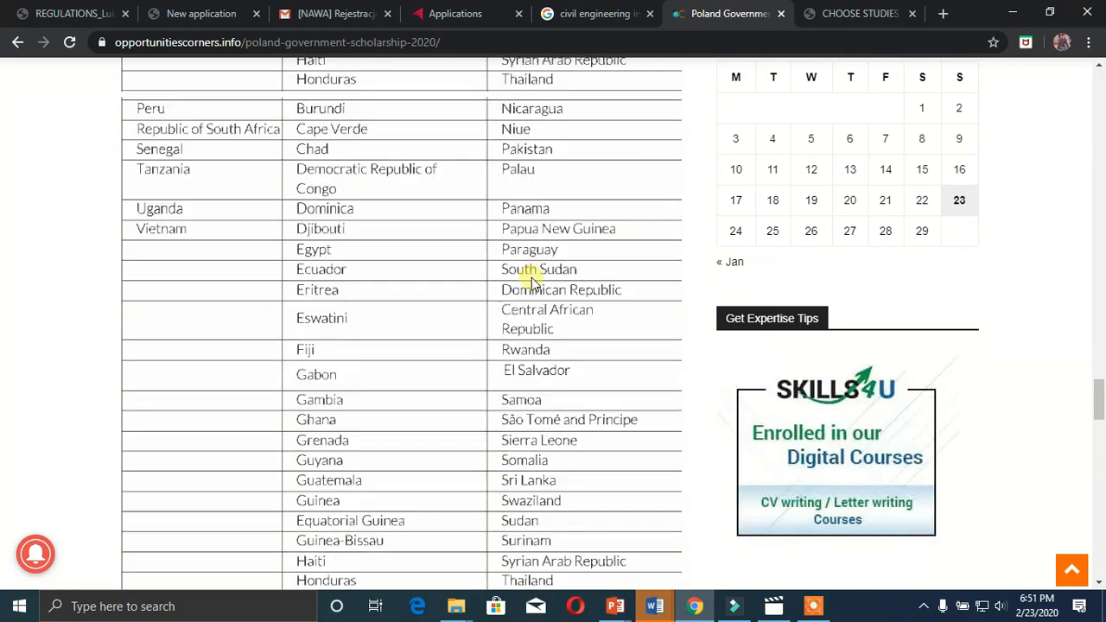
scroll(532, 278, down, 5)
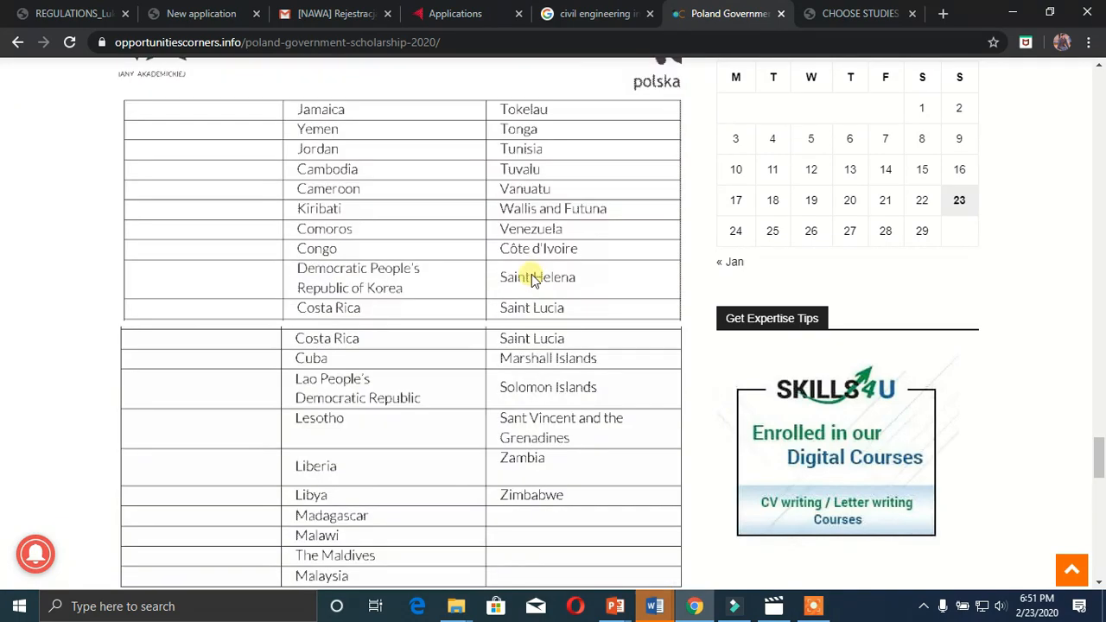
scroll(545, 242, down, 5)
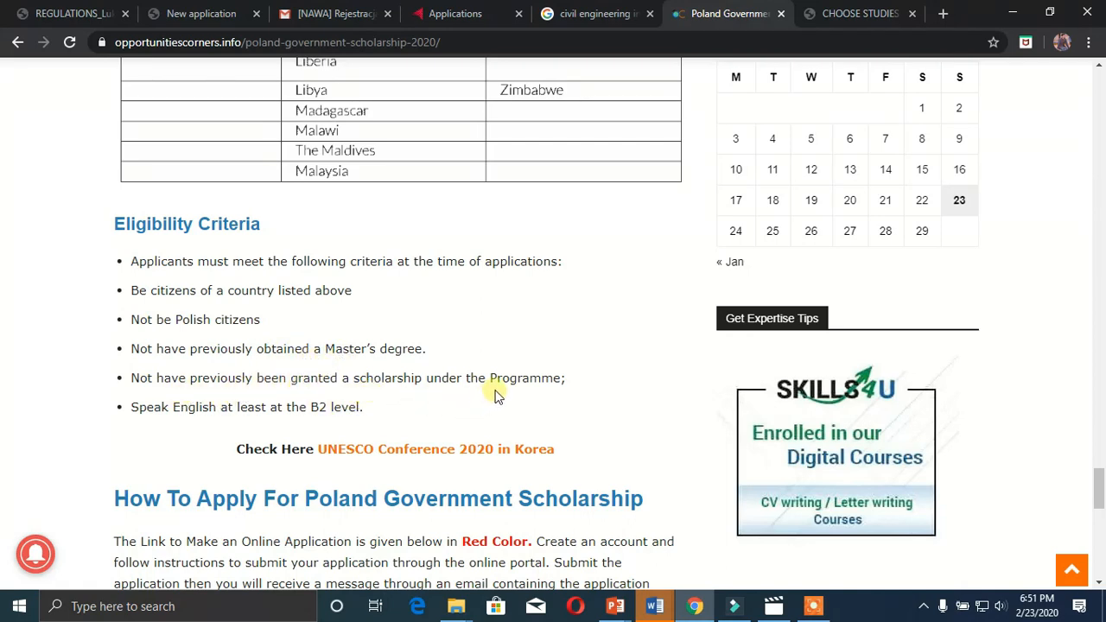
scroll(291, 365, down, 1)
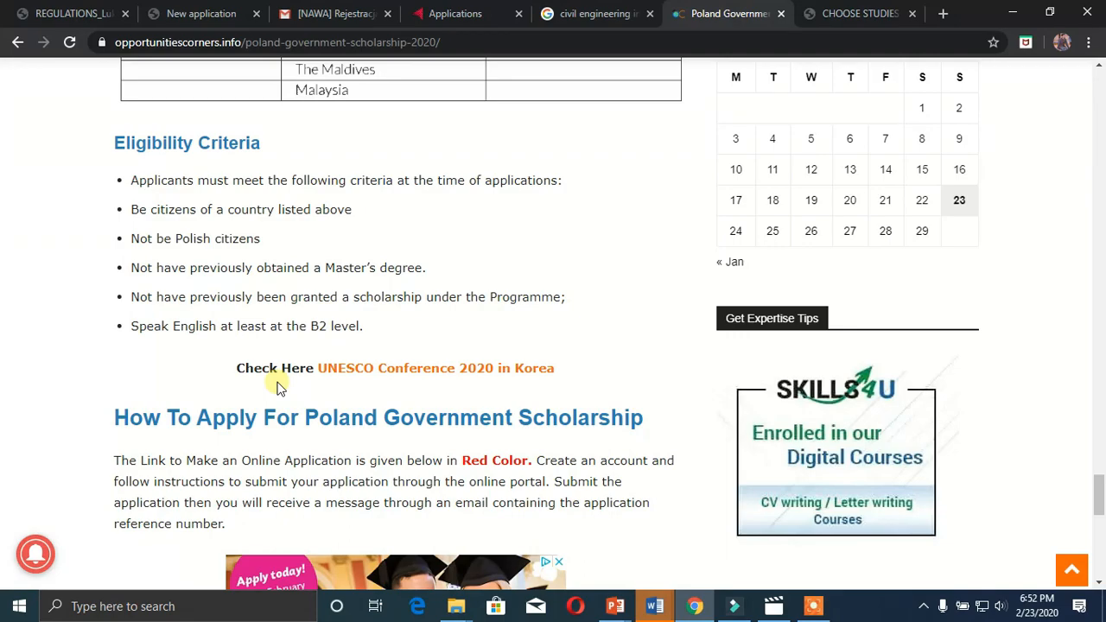
Examine the article's Financial Coverage section, highlighting the monthly stipend and the relocation and dissertation allowance amounts.
scroll(284, 338, up, 10)
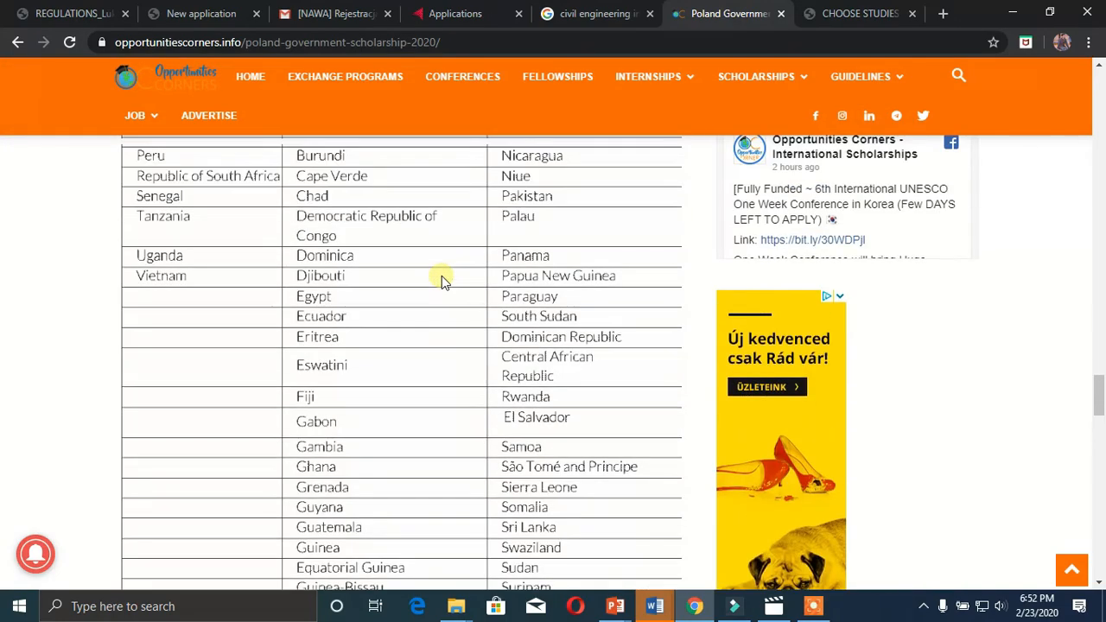
scroll(442, 276, up, 10)
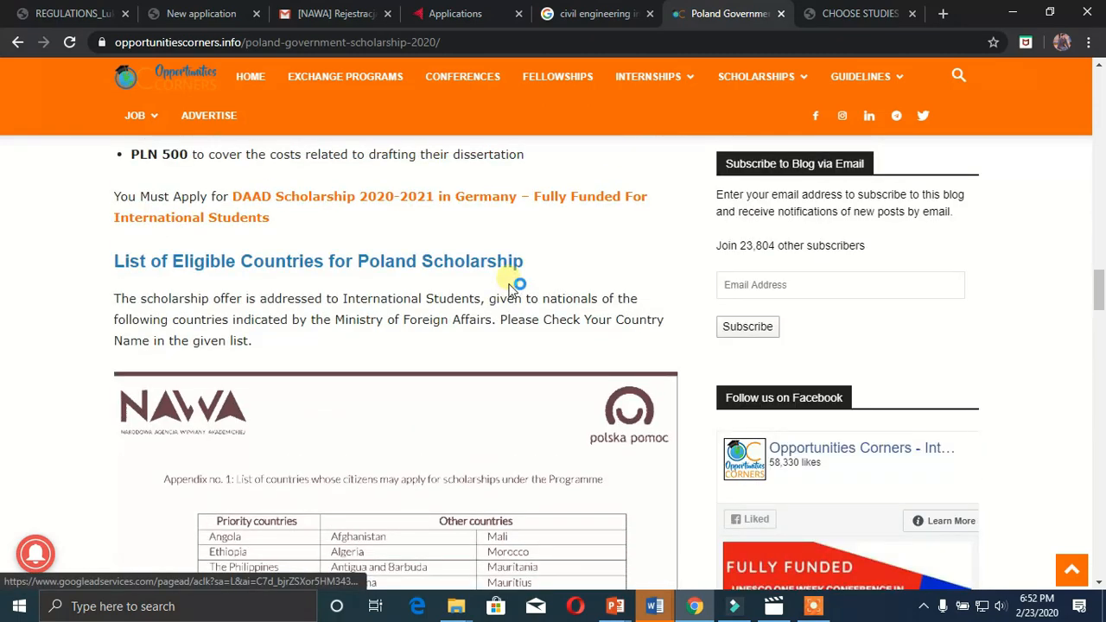
scroll(510, 288, up, 5)
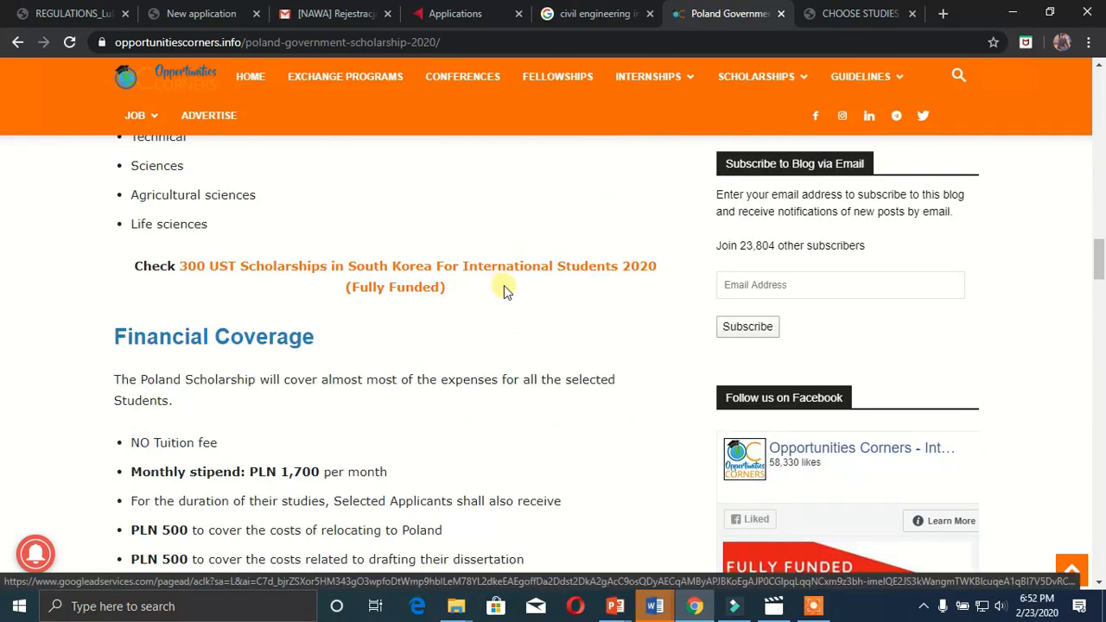
scroll(284, 289, up, 1)
scroll(328, 309, down, 3)
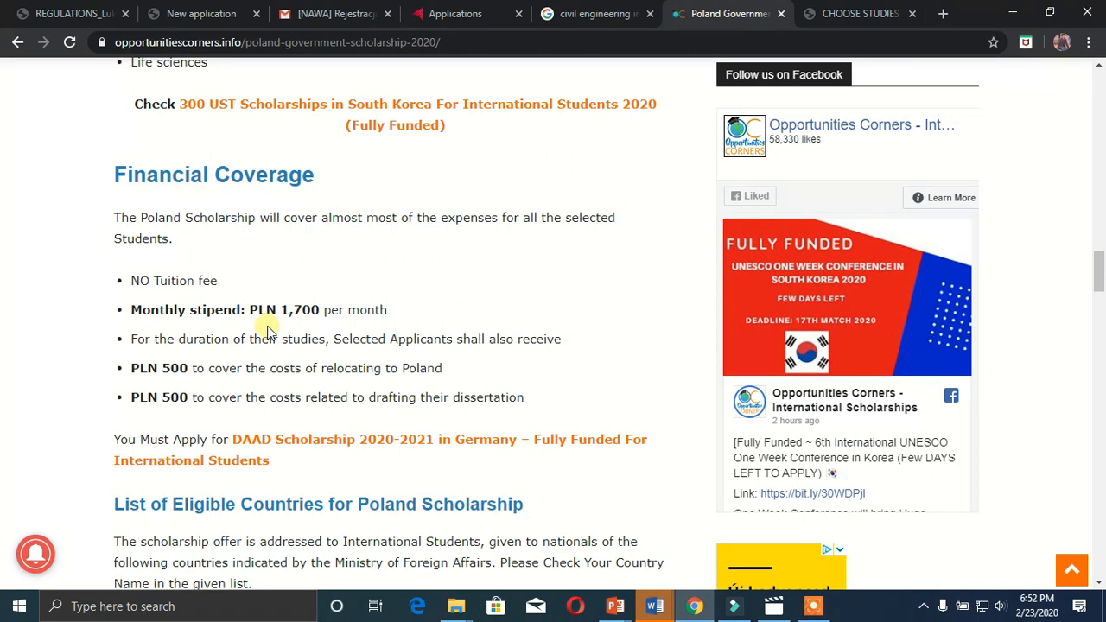
drag(320, 309, 277, 312)
drag(193, 369, 137, 369)
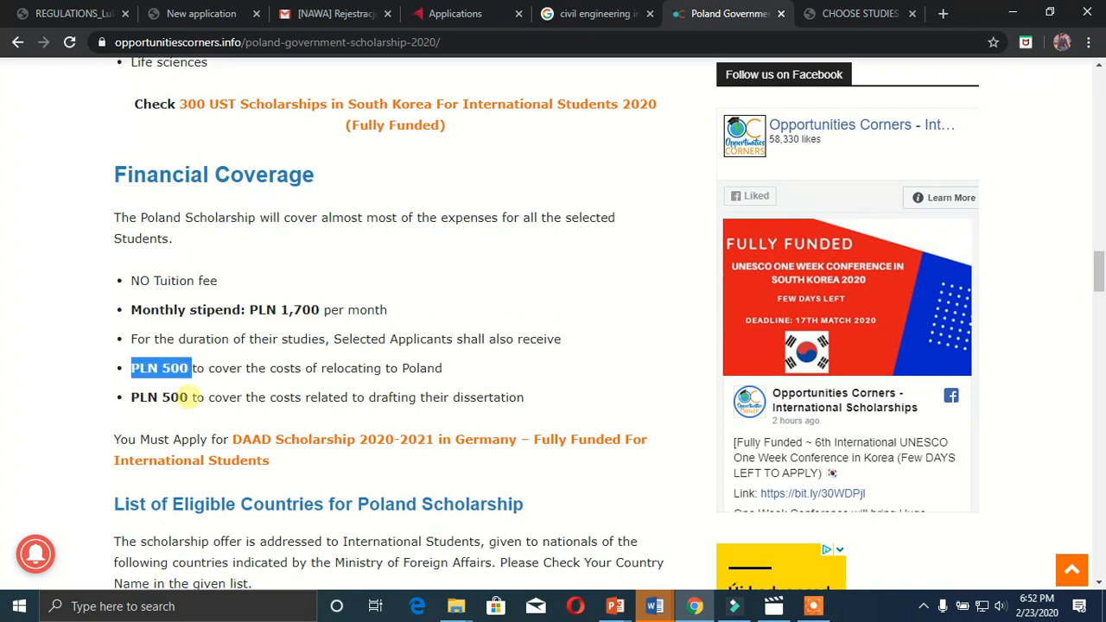
drag(192, 397, 131, 402)
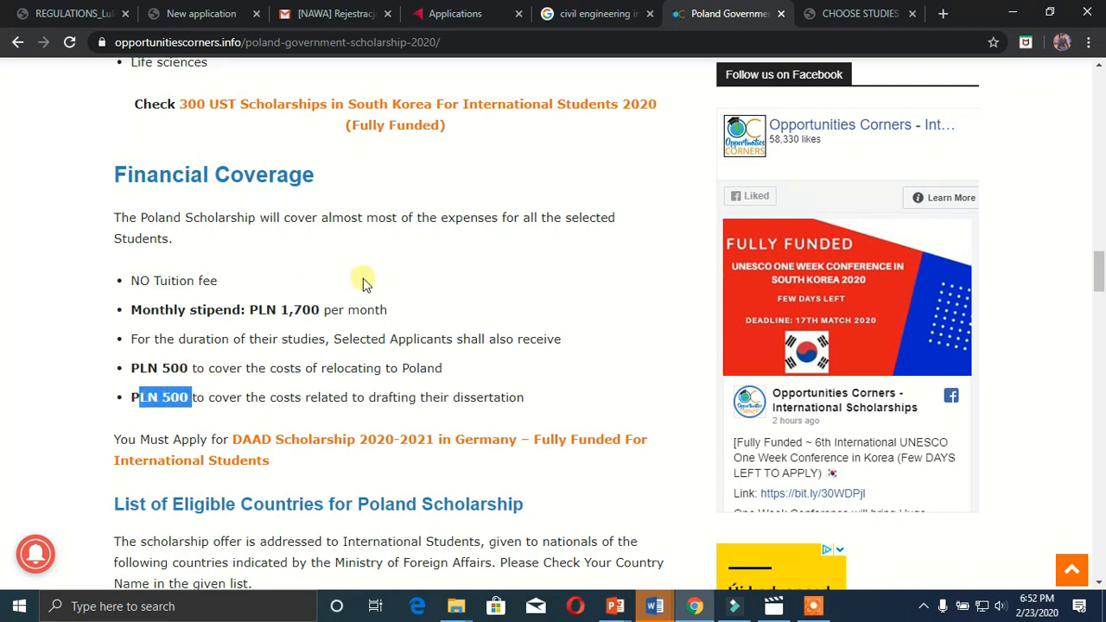
Review the article's summary of country, sponsor, degree level and deadline, and return to its title.
scroll(407, 308, down, 3)
scroll(397, 304, up, 7)
scroll(398, 305, up, 10)
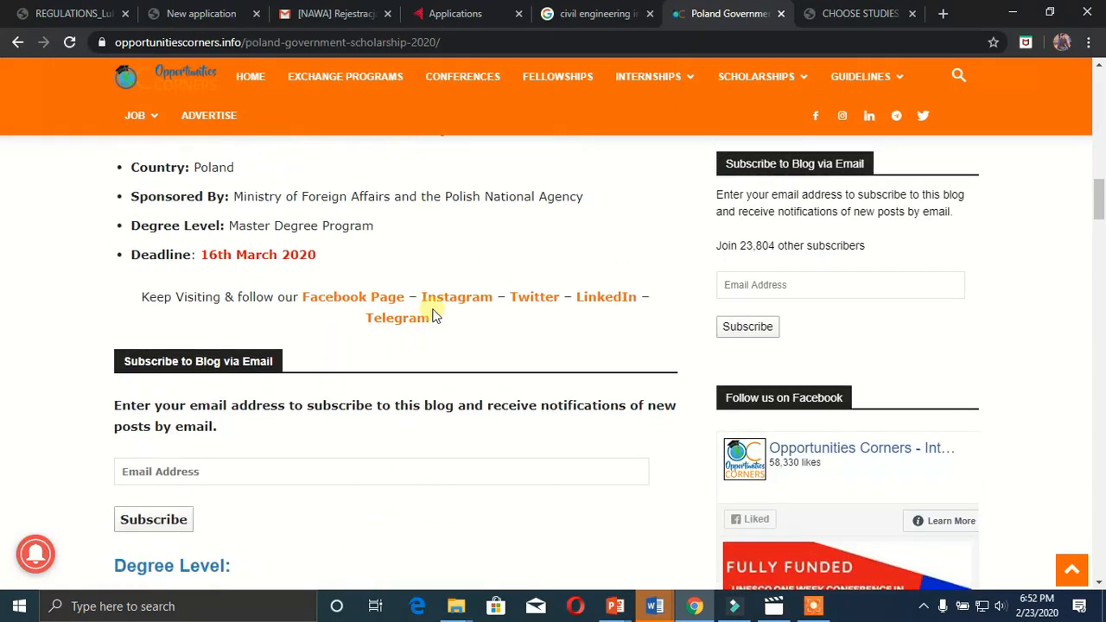
scroll(488, 275, up, 1)
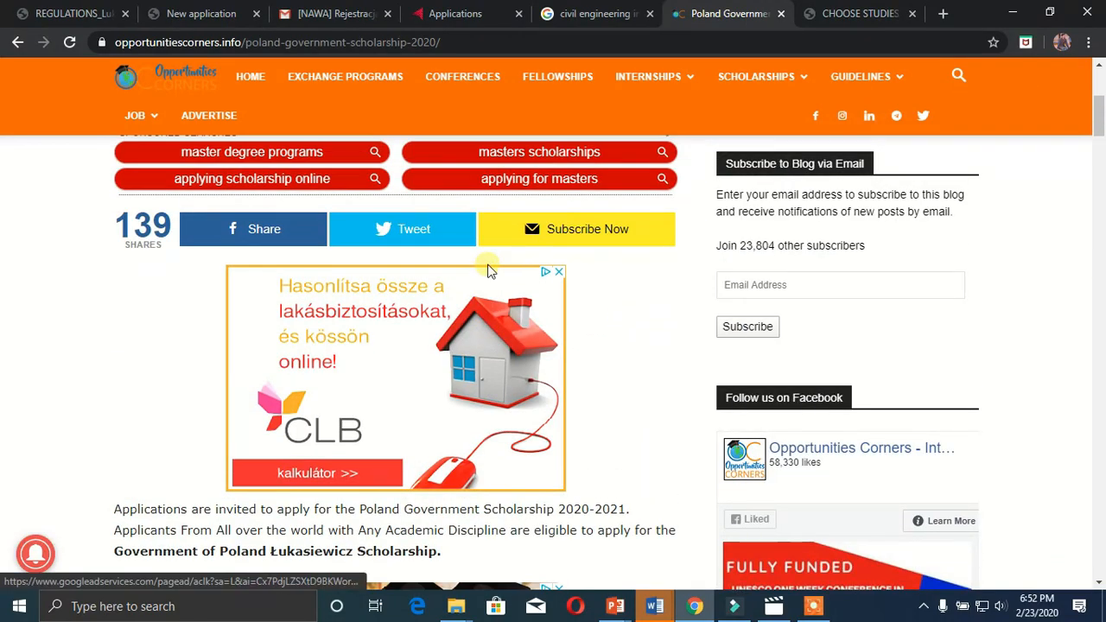
scroll(492, 268, up, 2)
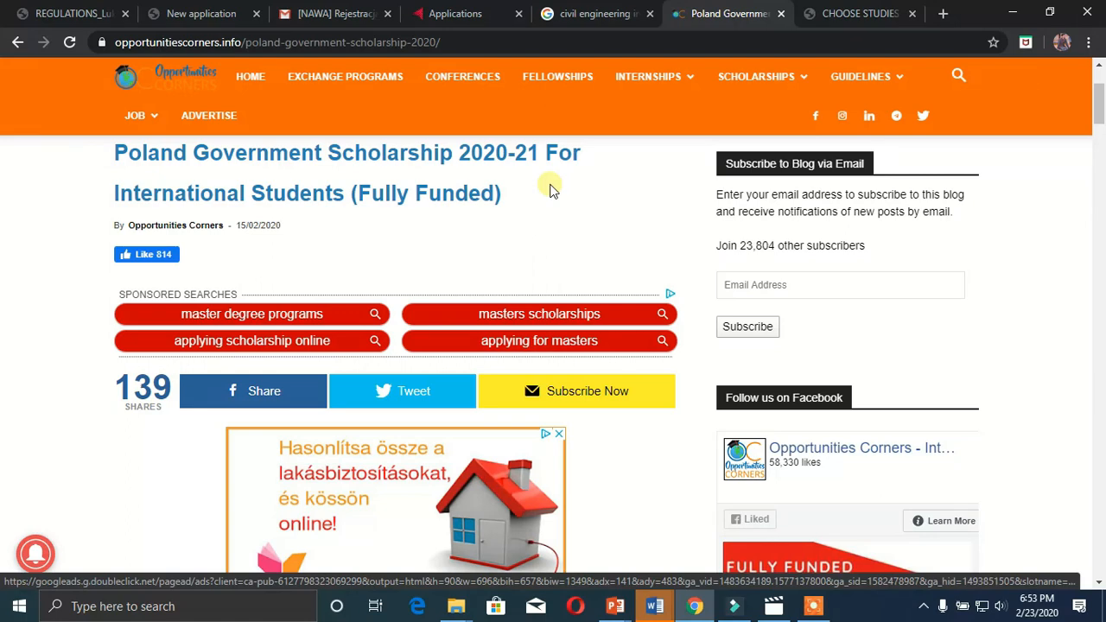
On the Choose Studies site, search for universities offering Journalism and Social Communication under the Journalism and media interest.
click(845, 13)
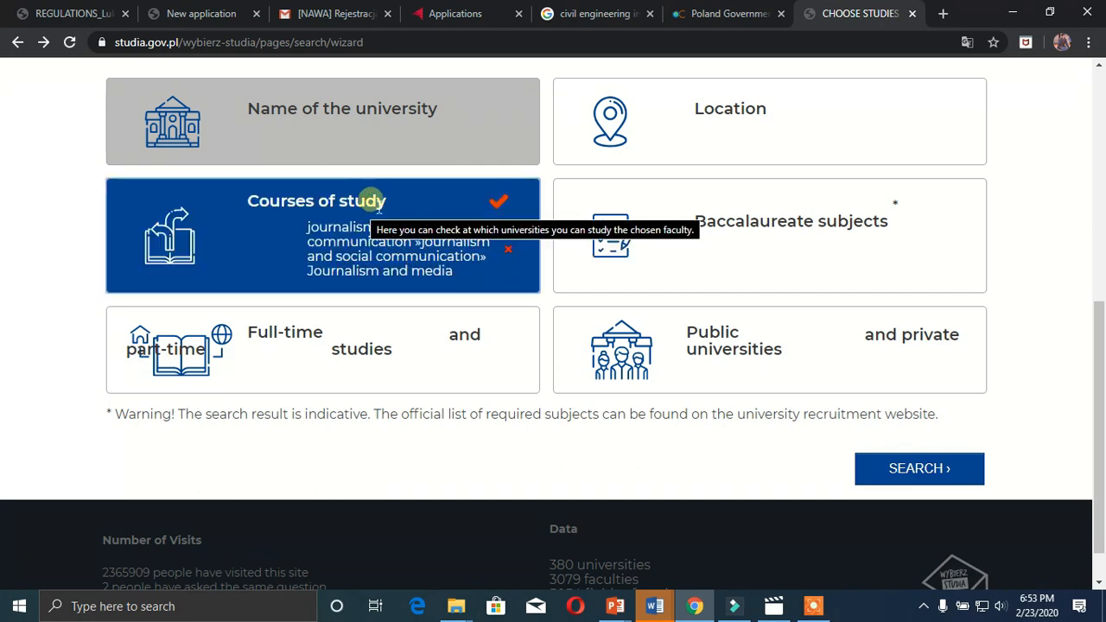
click(185, 238)
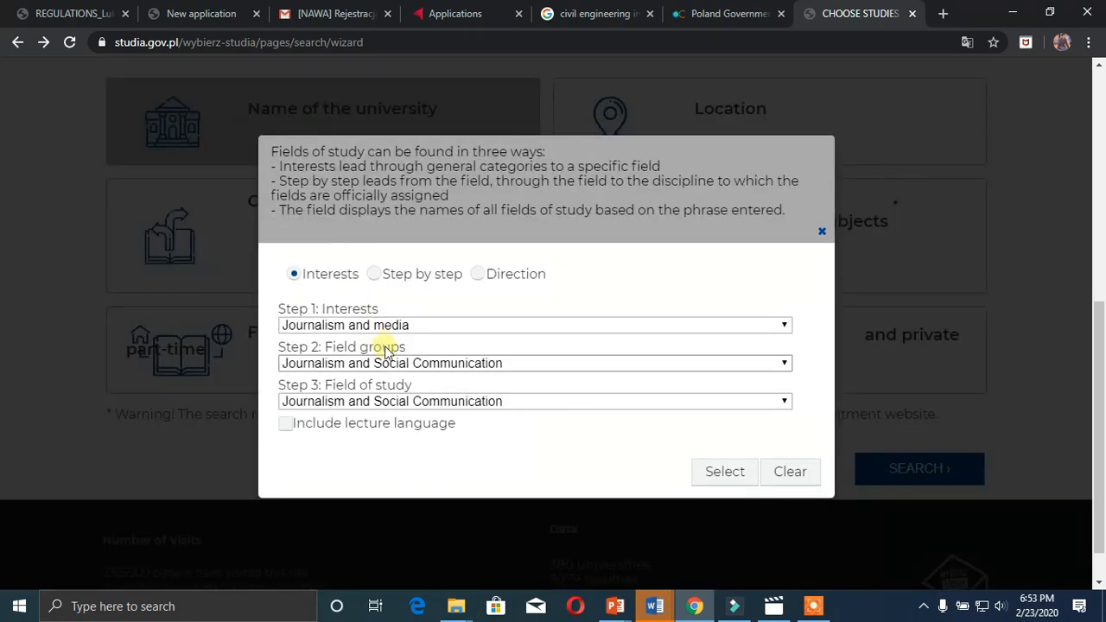
click(440, 333)
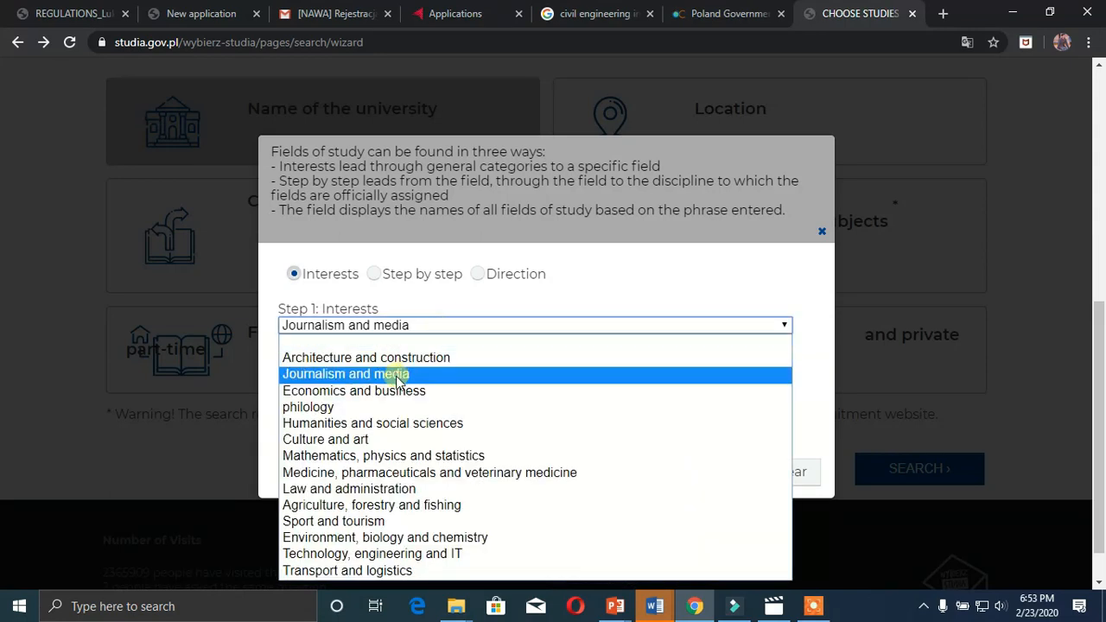
click(458, 330)
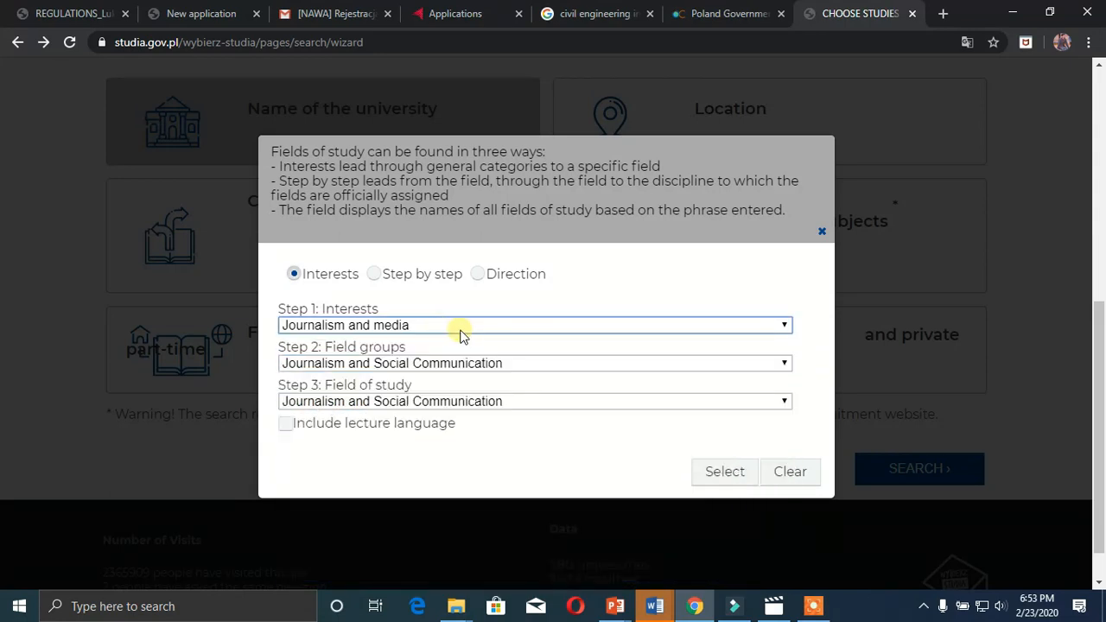
click(432, 373)
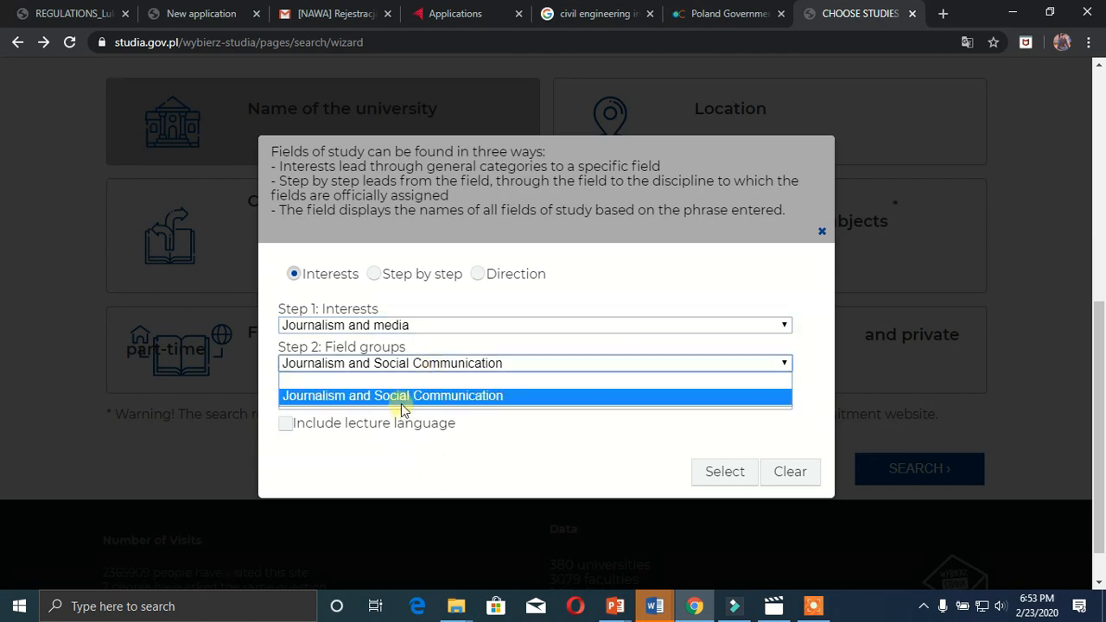
click(402, 397)
click(724, 471)
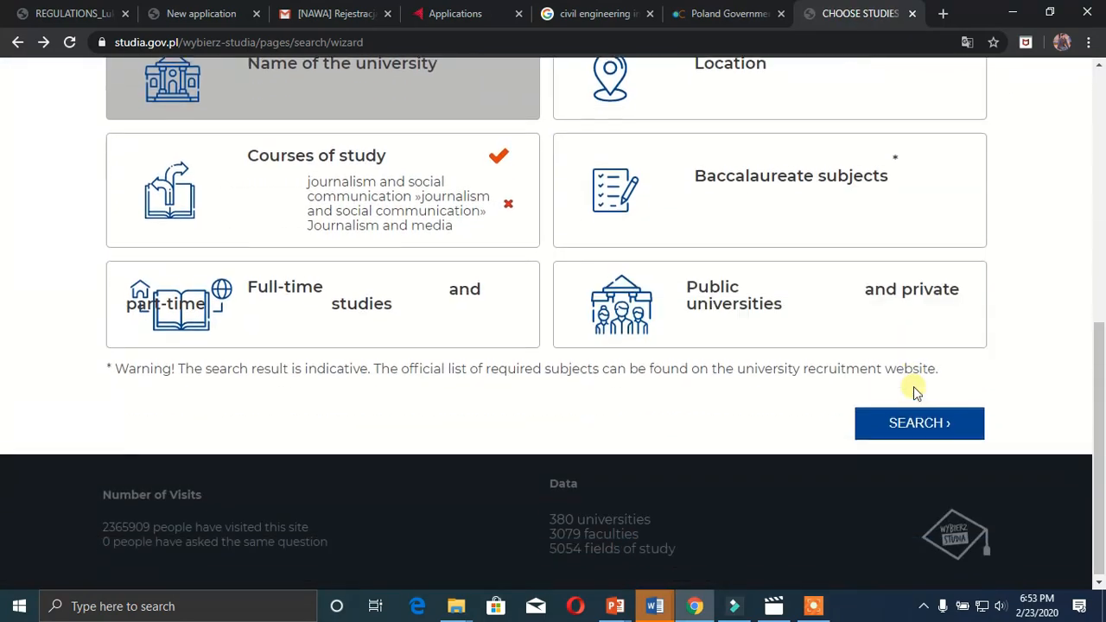
click(919, 424)
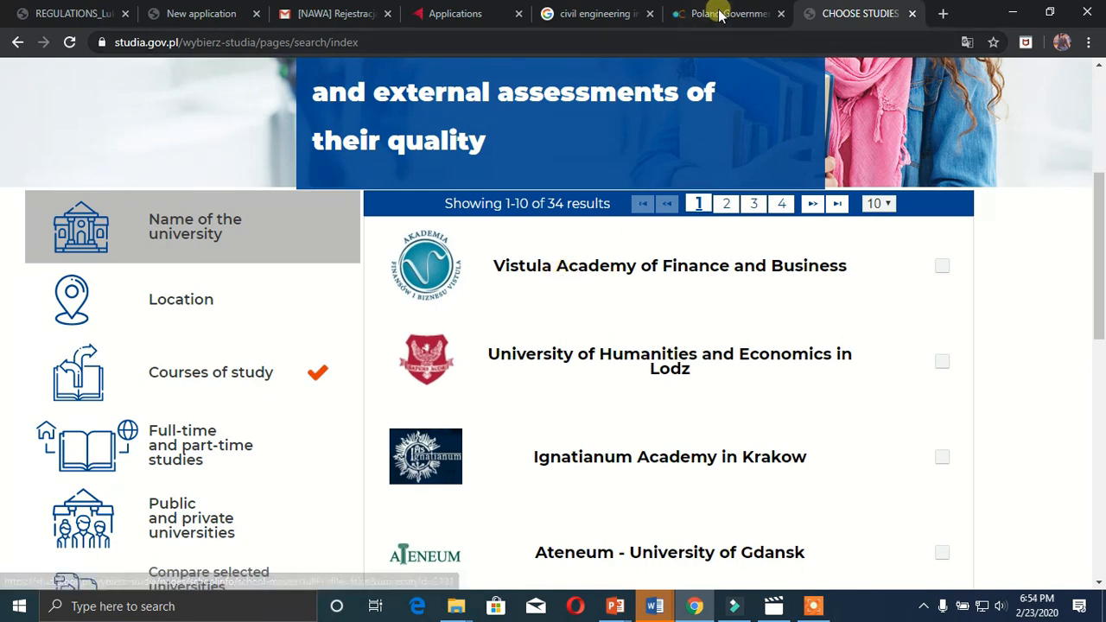
Look over the Google results for civil engineering in Poland and return to the scholarship article's introduction.
click(588, 14)
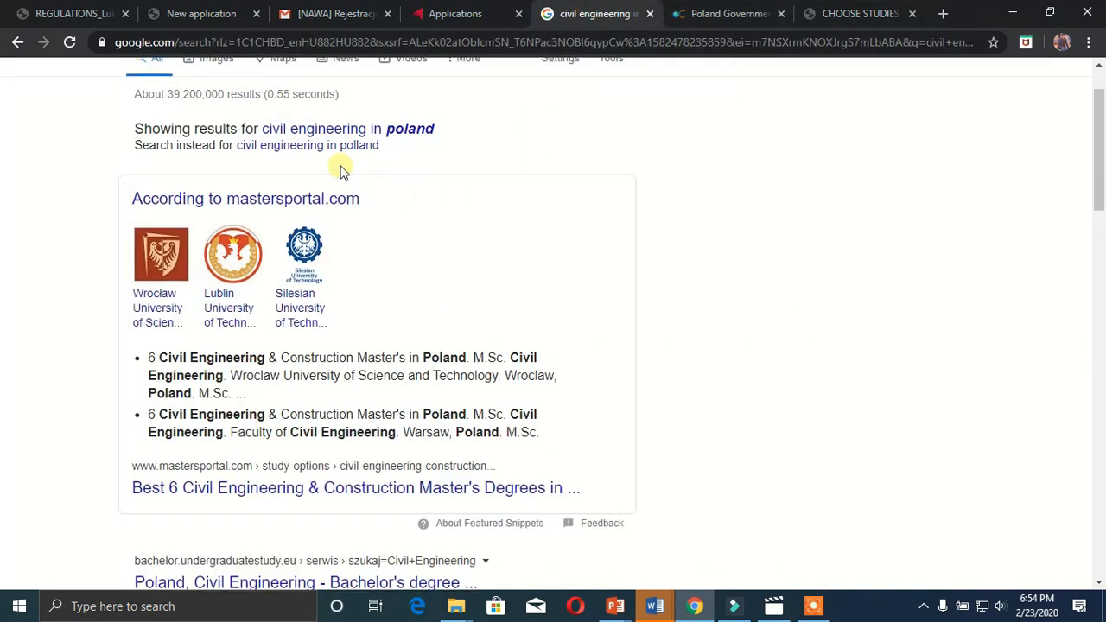
scroll(363, 156, up, 1)
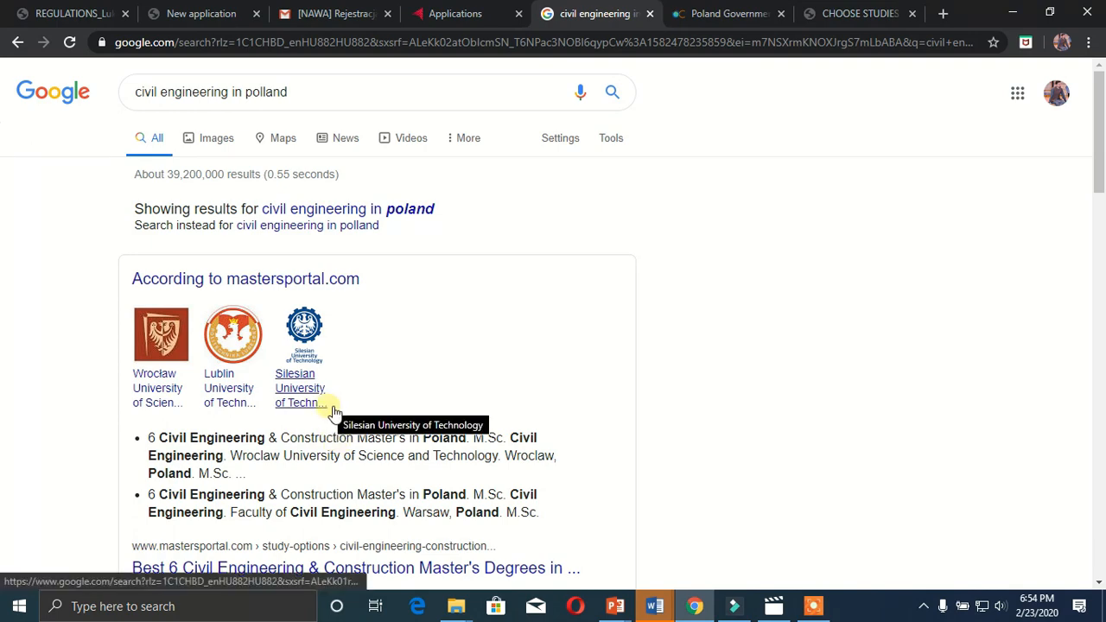
click(709, 14)
scroll(391, 429, down, 6)
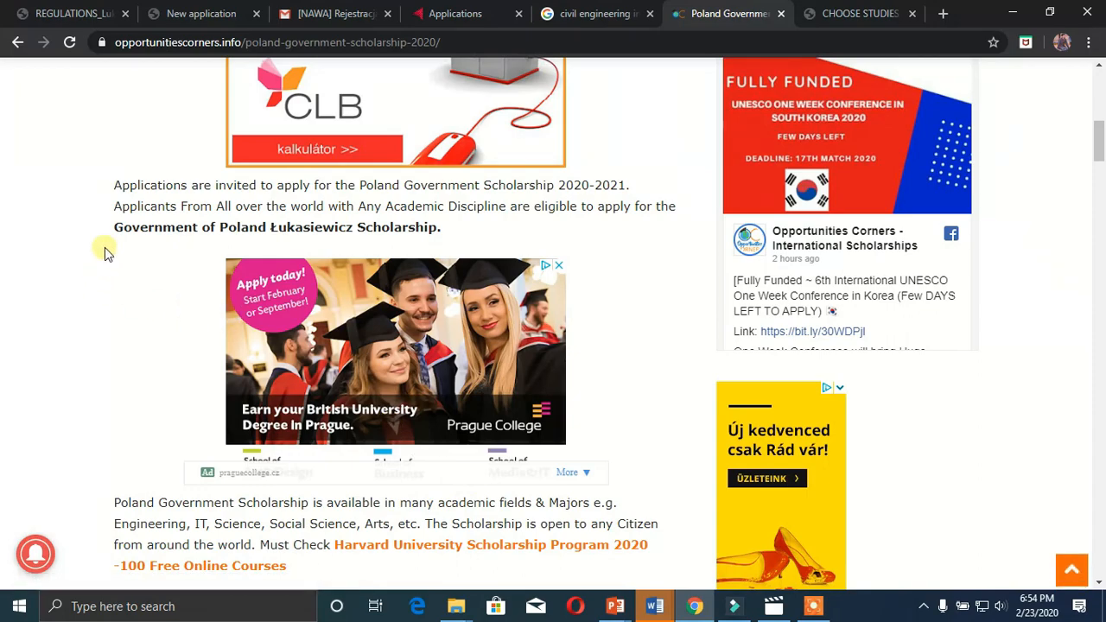
Switch to the open NAWA application form for the Łukasiewicz programme and log out of the portal.
click(198, 13)
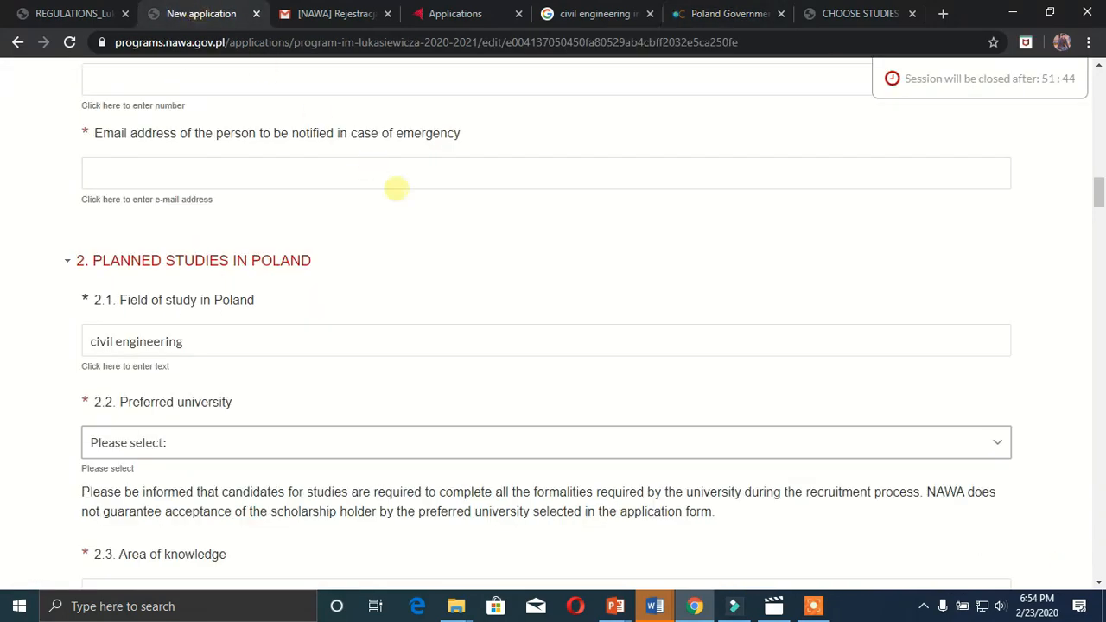
scroll(396, 187, up, 15)
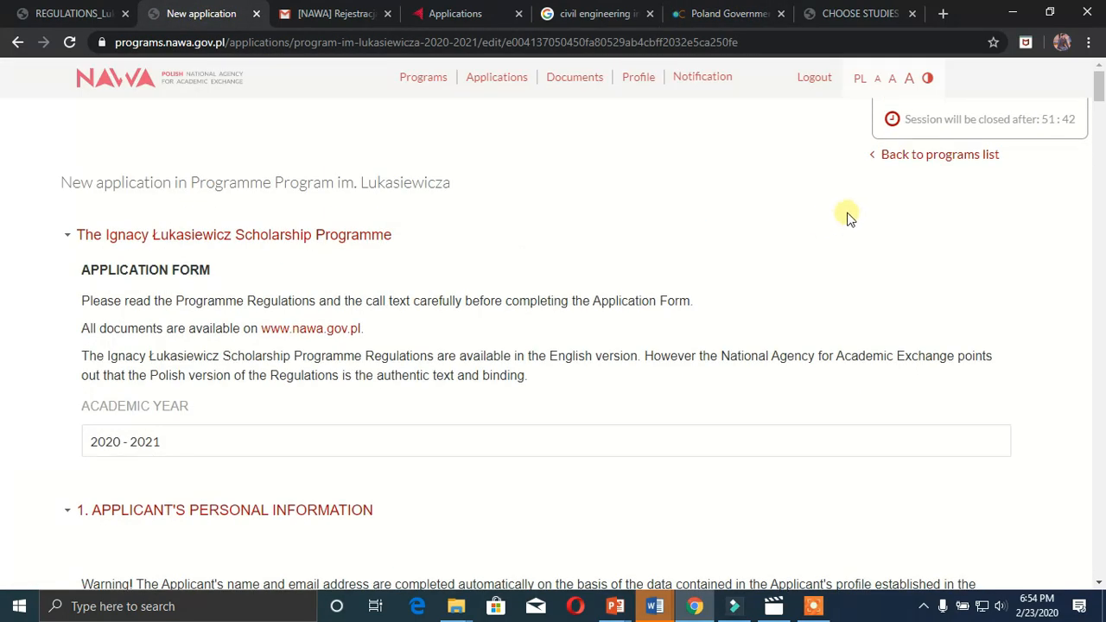
click(825, 80)
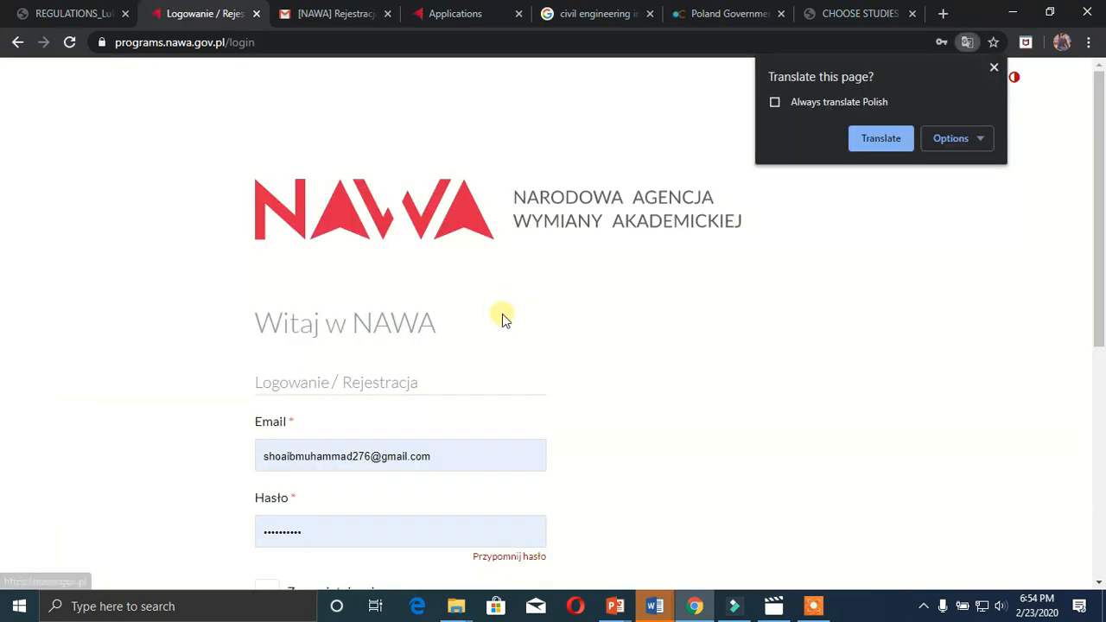
Dismiss the page translation offer and switch the NAWA login page to English, showing its account creation option.
click(993, 68)
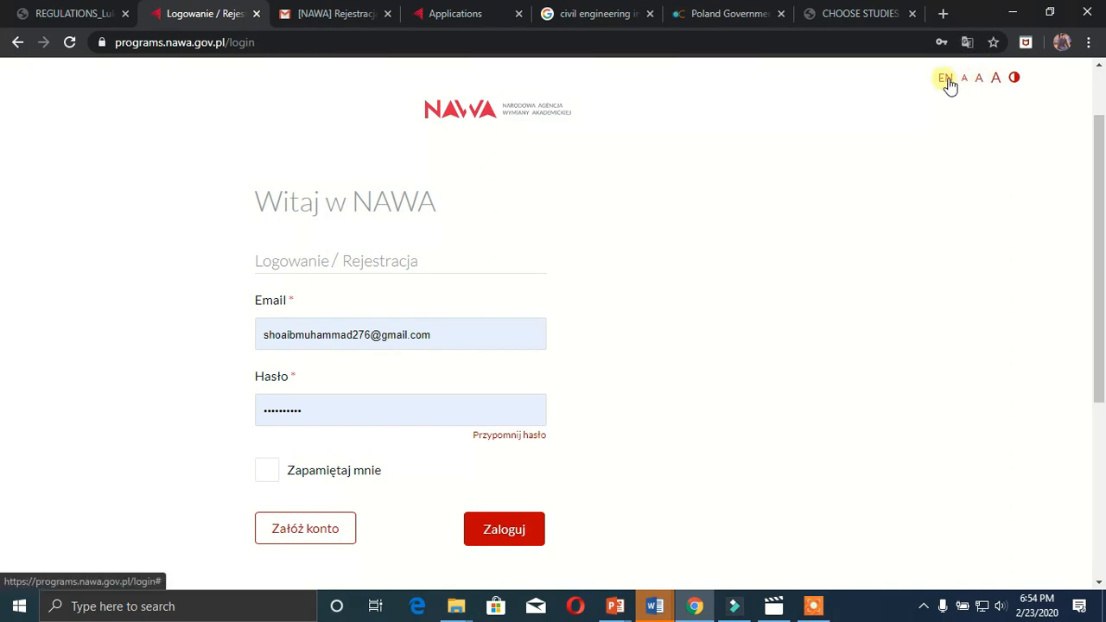
click(947, 79)
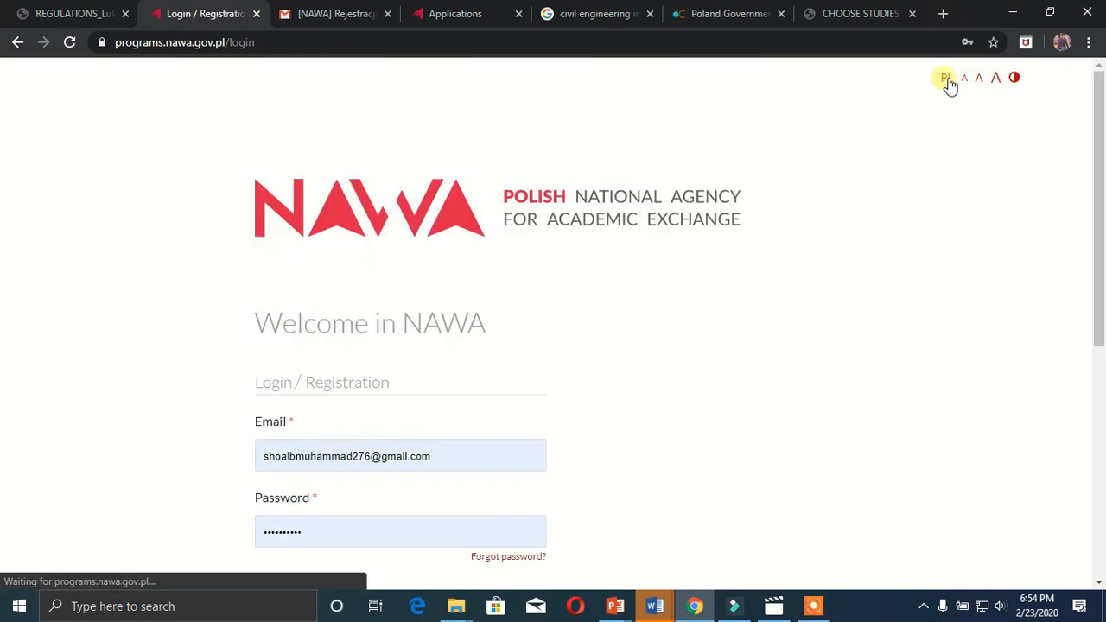
scroll(670, 446, down, 3)
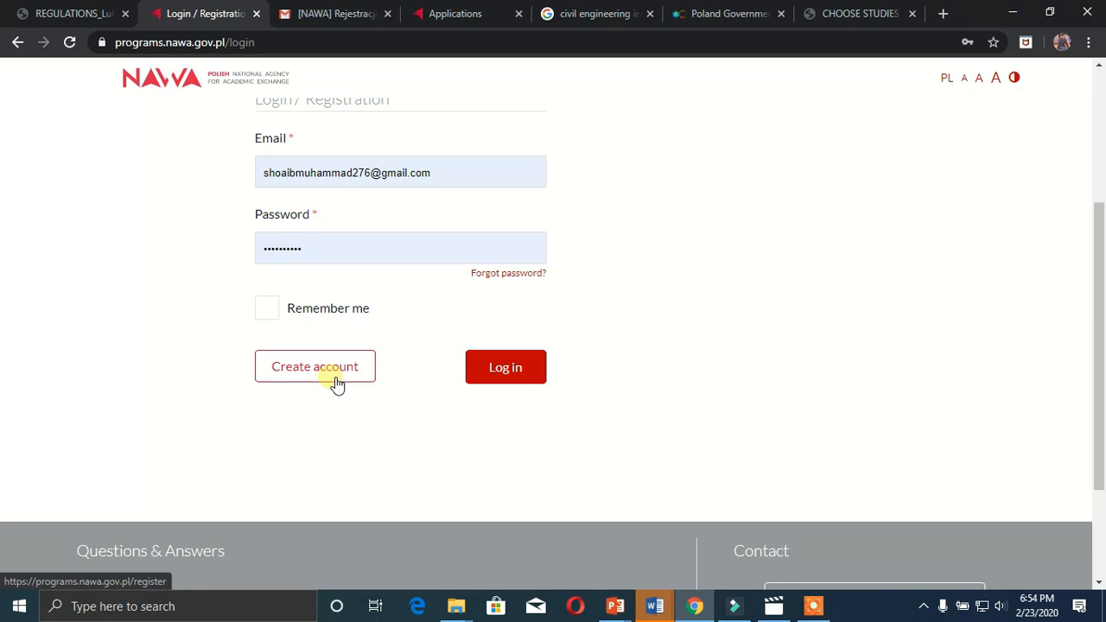
View the account activation email in Gmail, return to the NAWA login page and log in with the saved credentials.
click(321, 13)
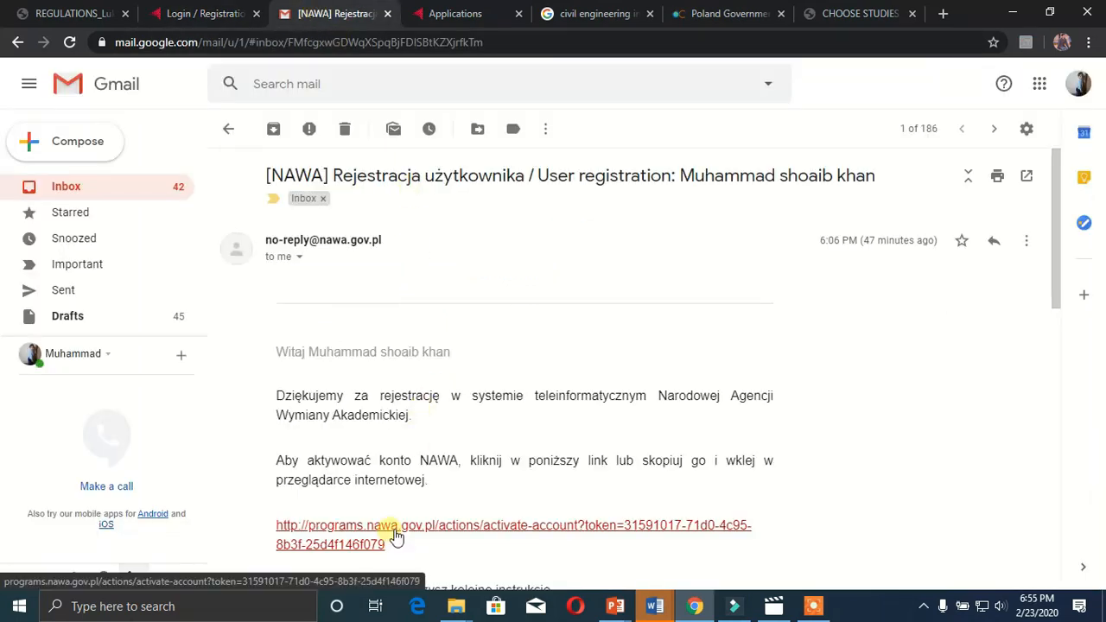
click(197, 15)
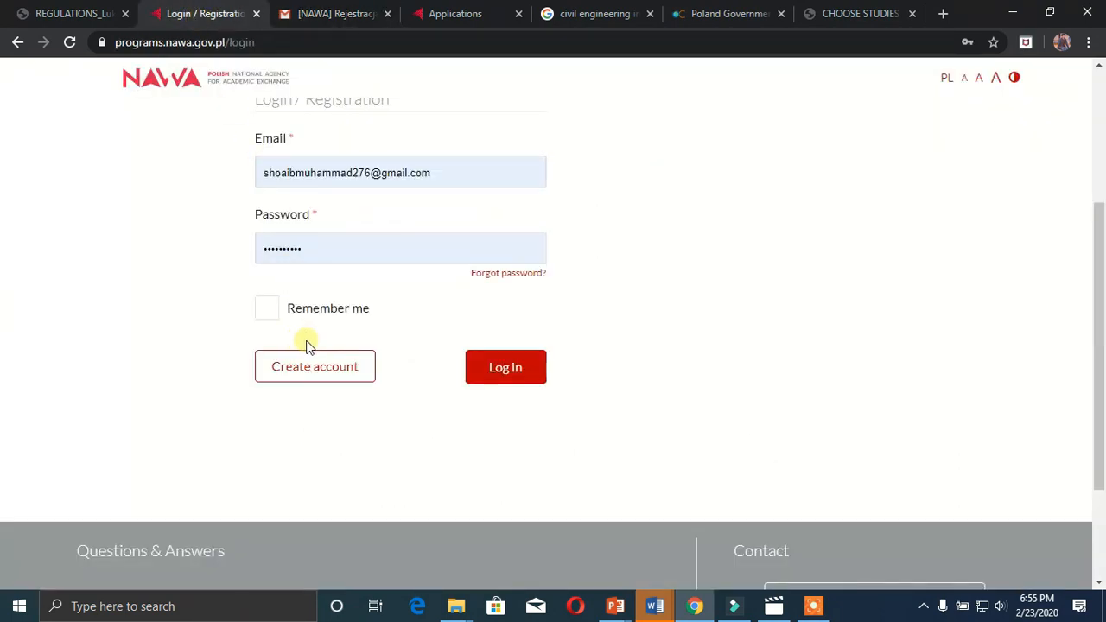
click(506, 372)
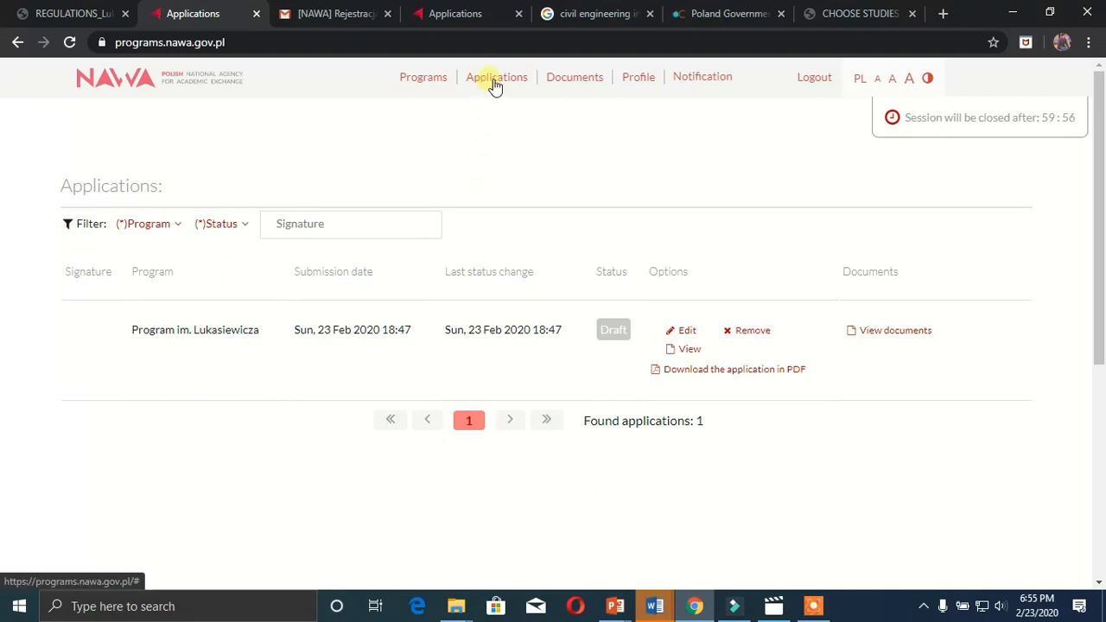
Find Program im. Lukasiewicza among the NAWA programmes and open its application form for filling out.
click(441, 77)
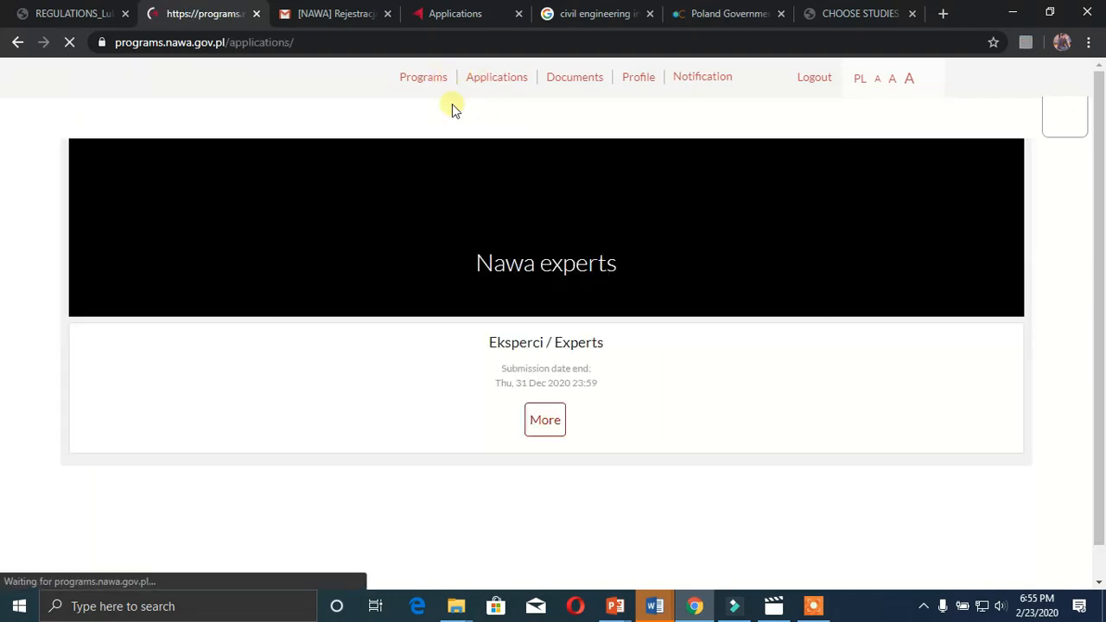
scroll(451, 365, down, 2)
scroll(450, 365, down, 5)
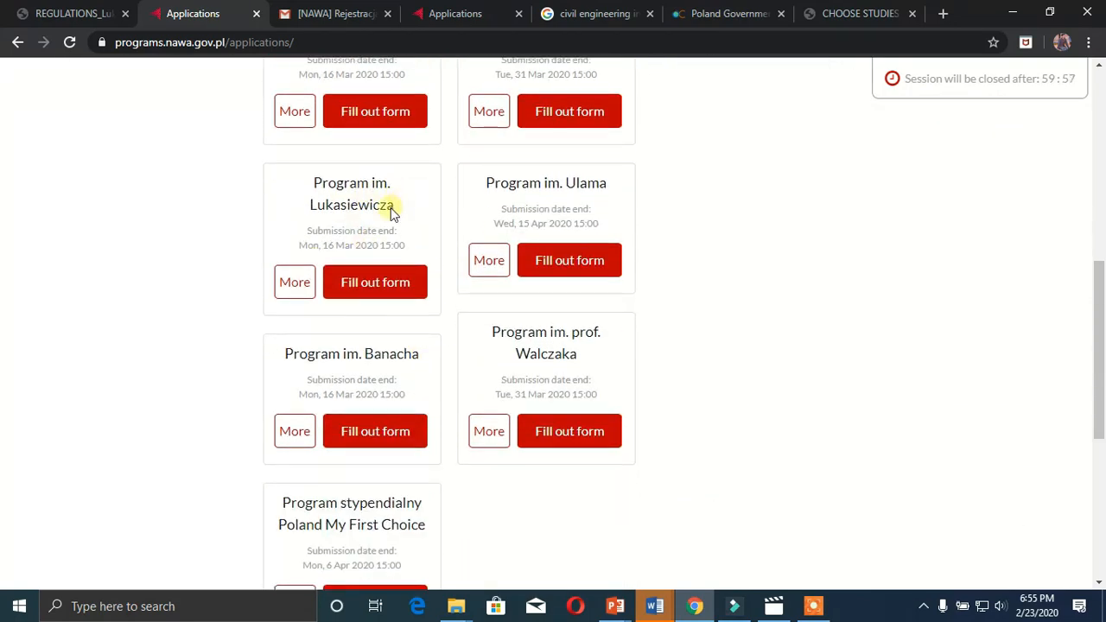
click(377, 285)
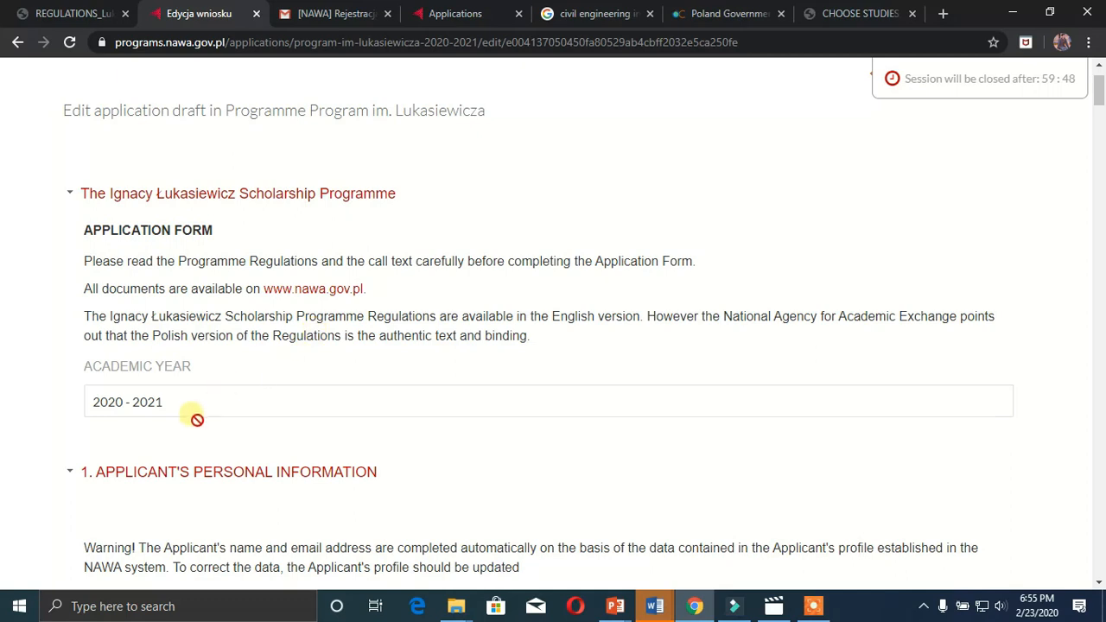
Look through the application form's personal information and emergency contact fields down to the Planned Studies in Poland section.
scroll(198, 420, down, 3)
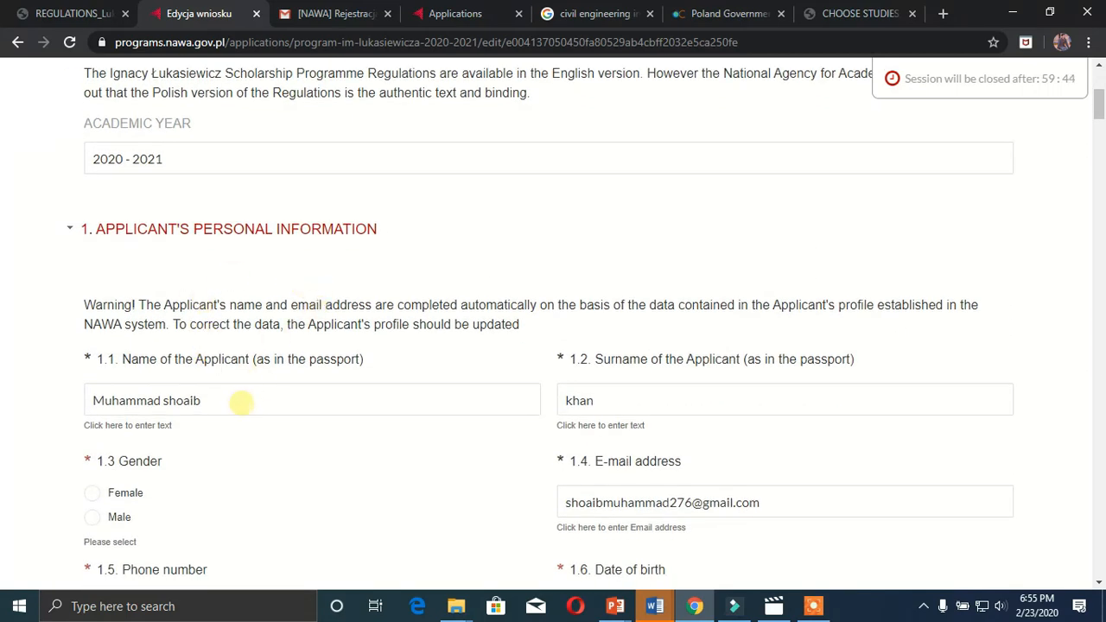
scroll(610, 386, down, 2)
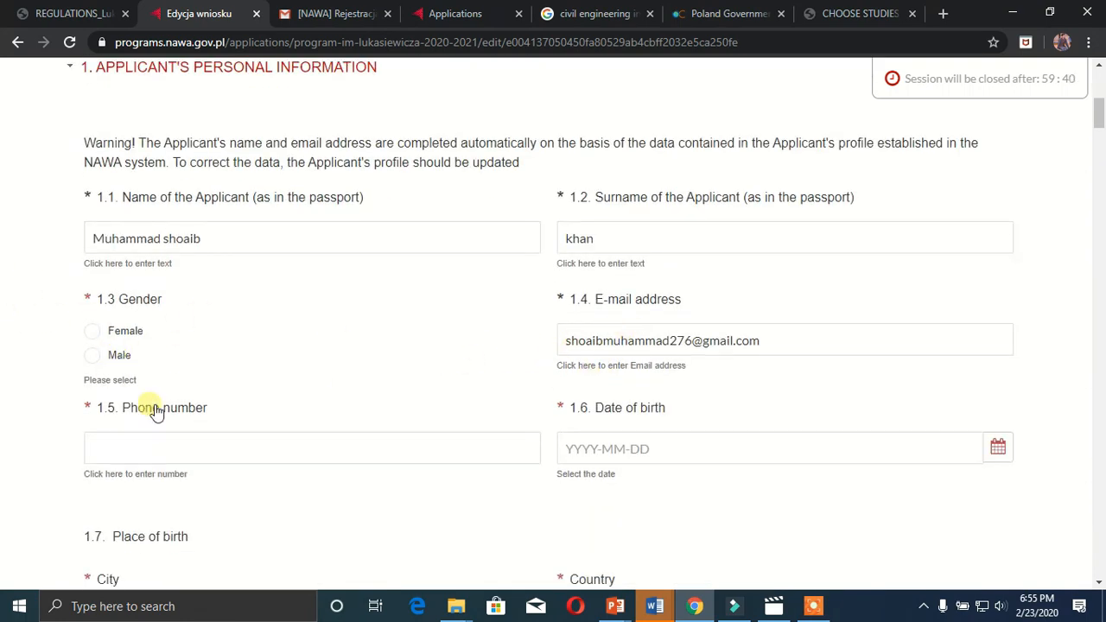
scroll(548, 425, down, 2)
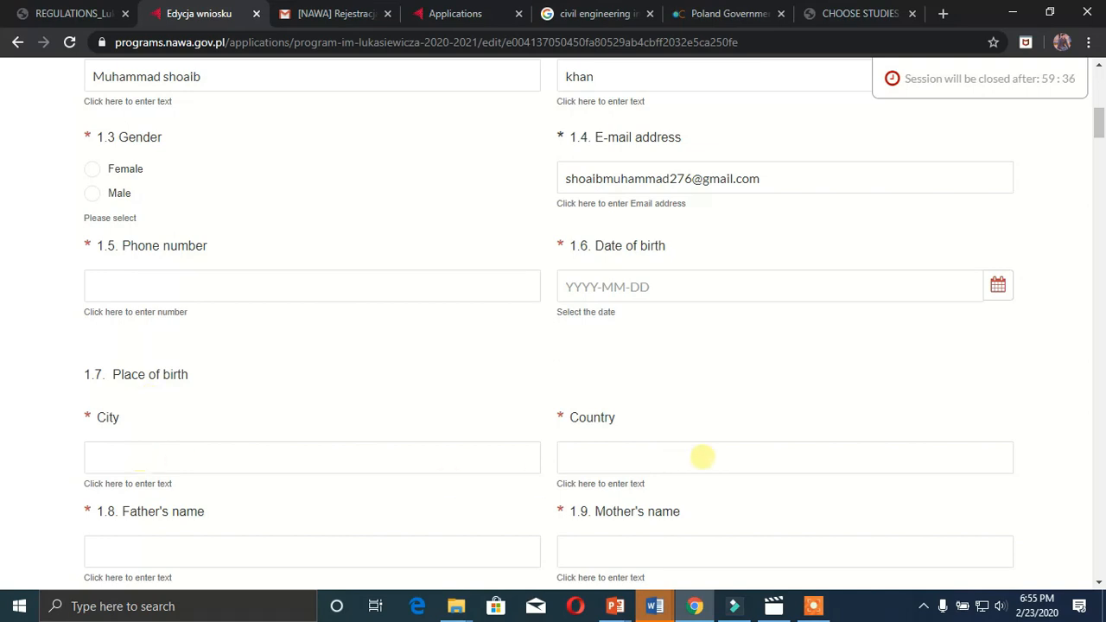
scroll(286, 492, down, 2)
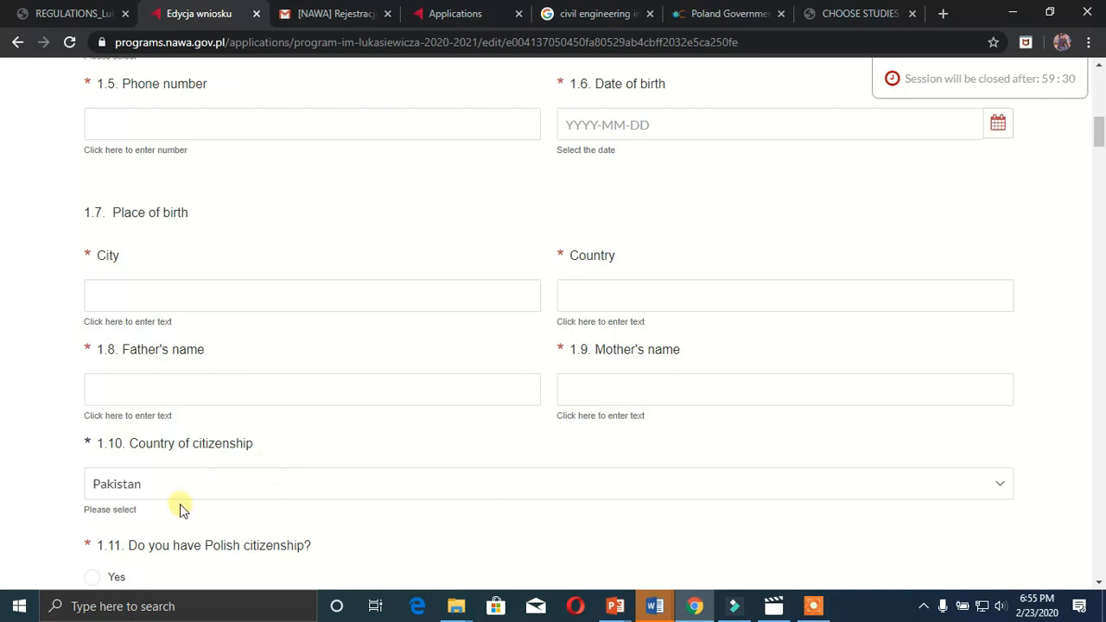
mouse_move(815, 609)
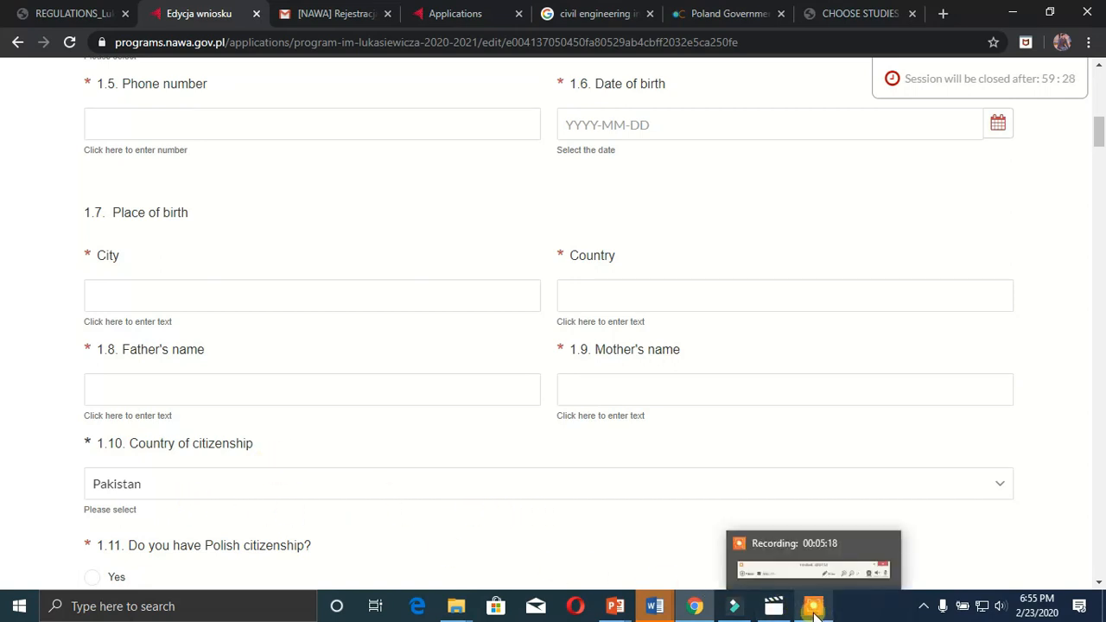
scroll(501, 536, down, 3)
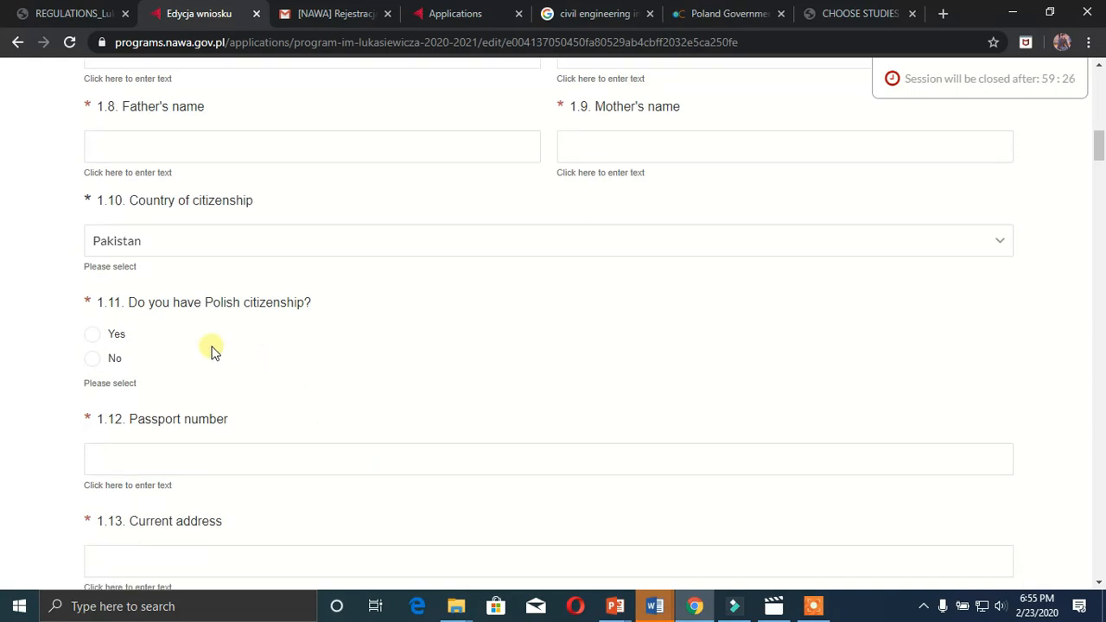
scroll(389, 478, down, 1)
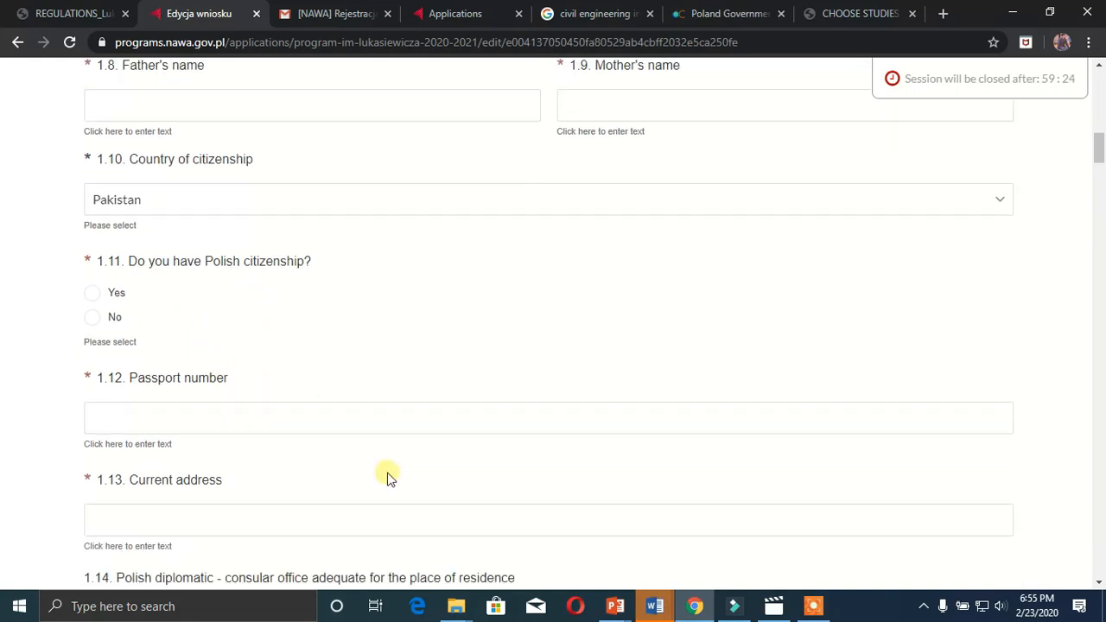
scroll(387, 478, down, 2)
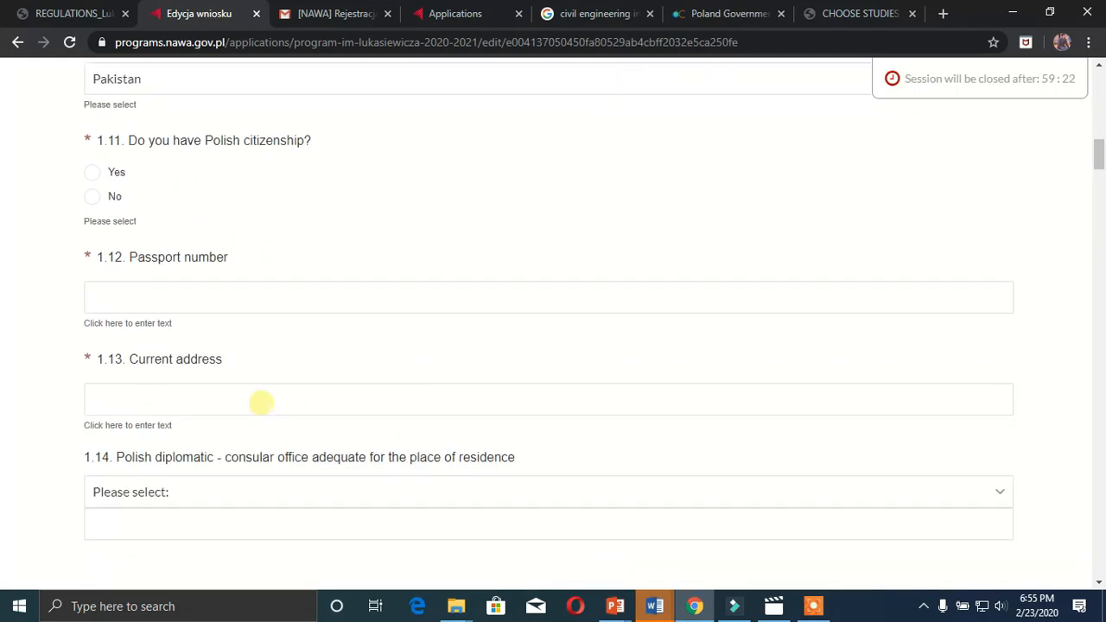
scroll(285, 402, down, 2)
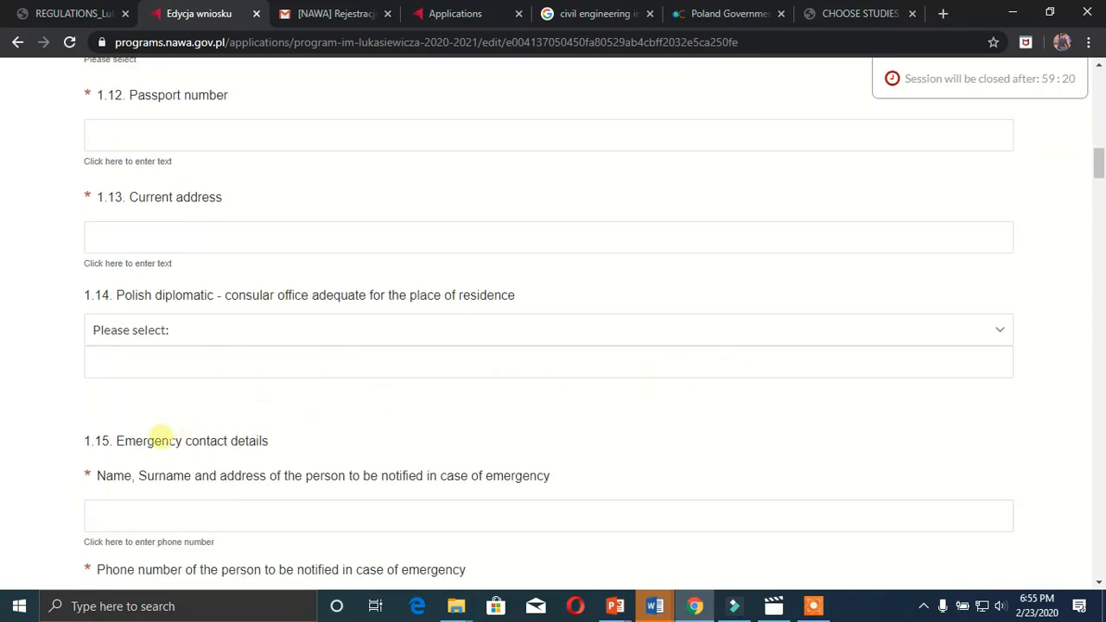
scroll(177, 435, down, 2)
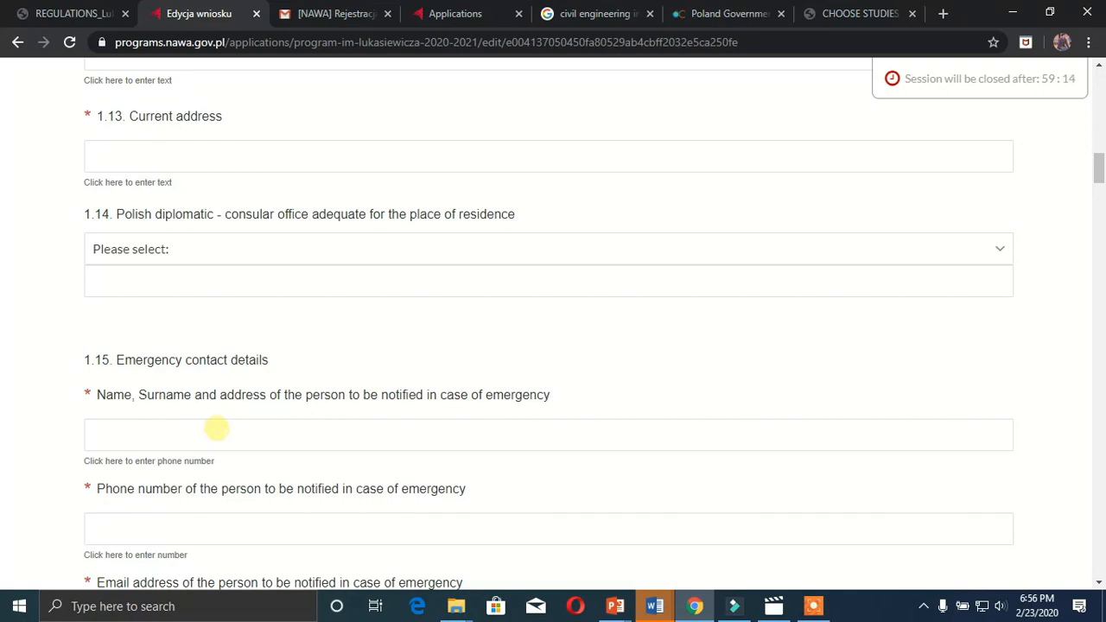
scroll(284, 476, down, 3)
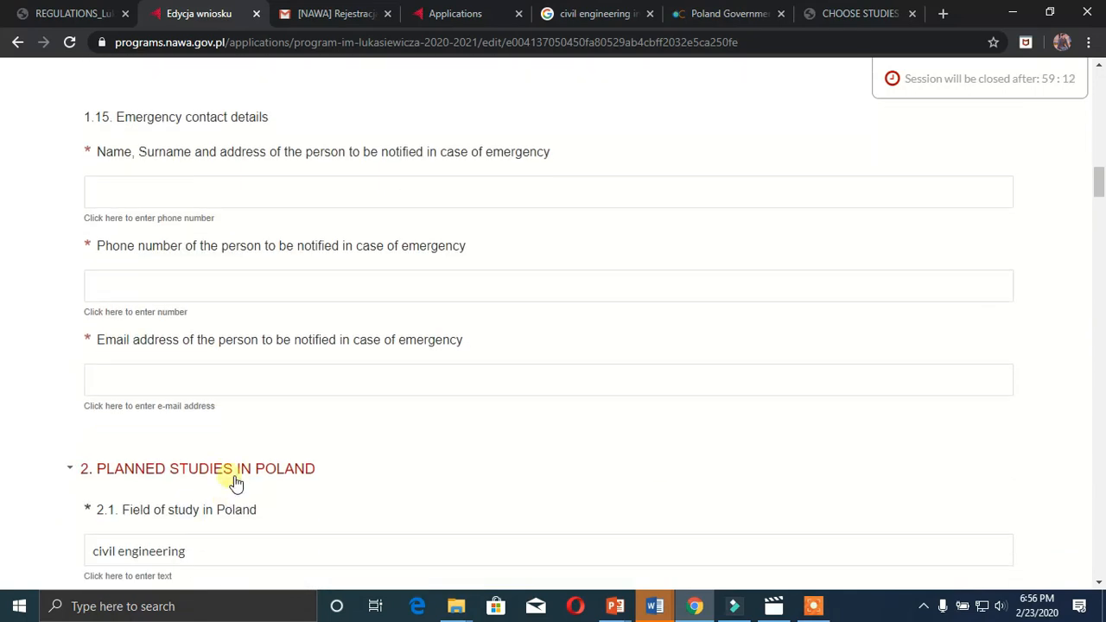
scroll(236, 480, down, 1)
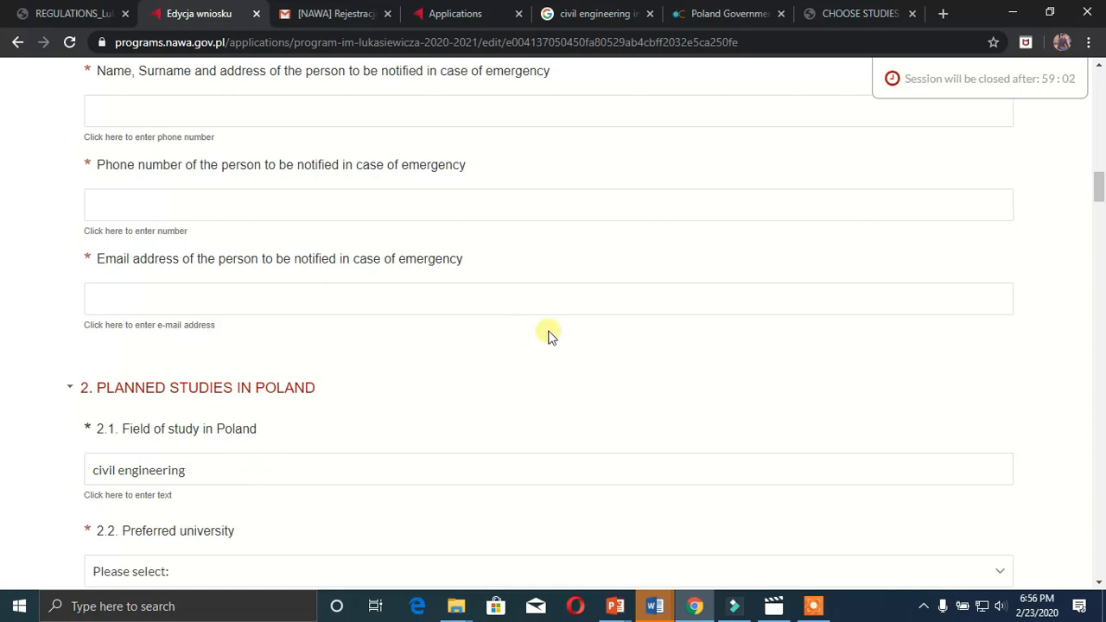
Switch to the Google results for civil engineering in Poland, highlight the Wroclaw University mention, and return to the application form.
click(581, 14)
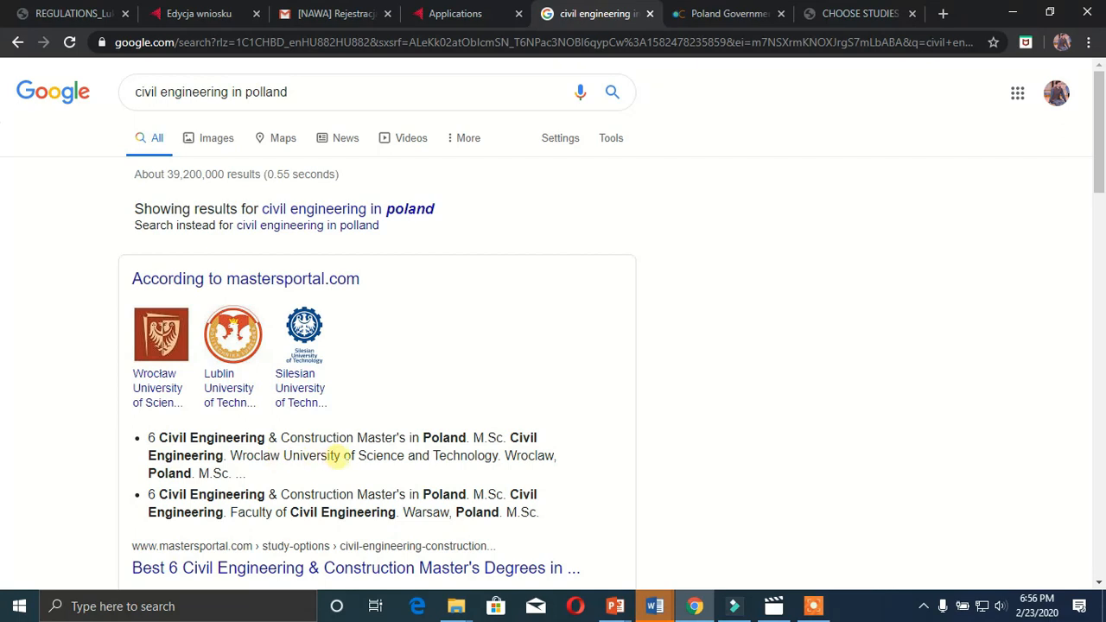
drag(340, 457, 247, 460)
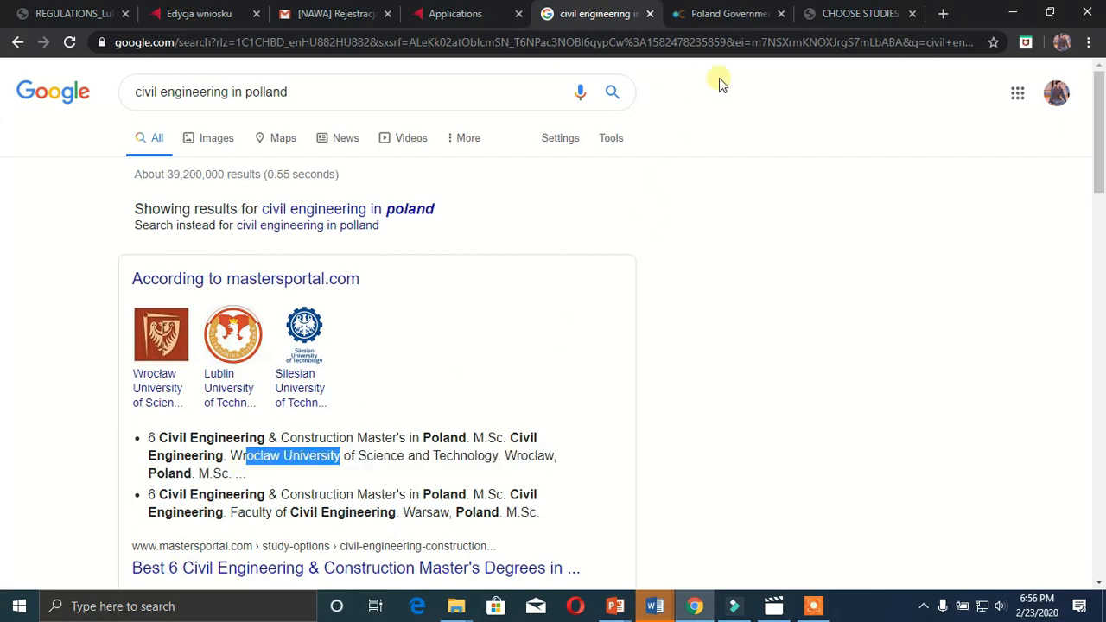
click(471, 13)
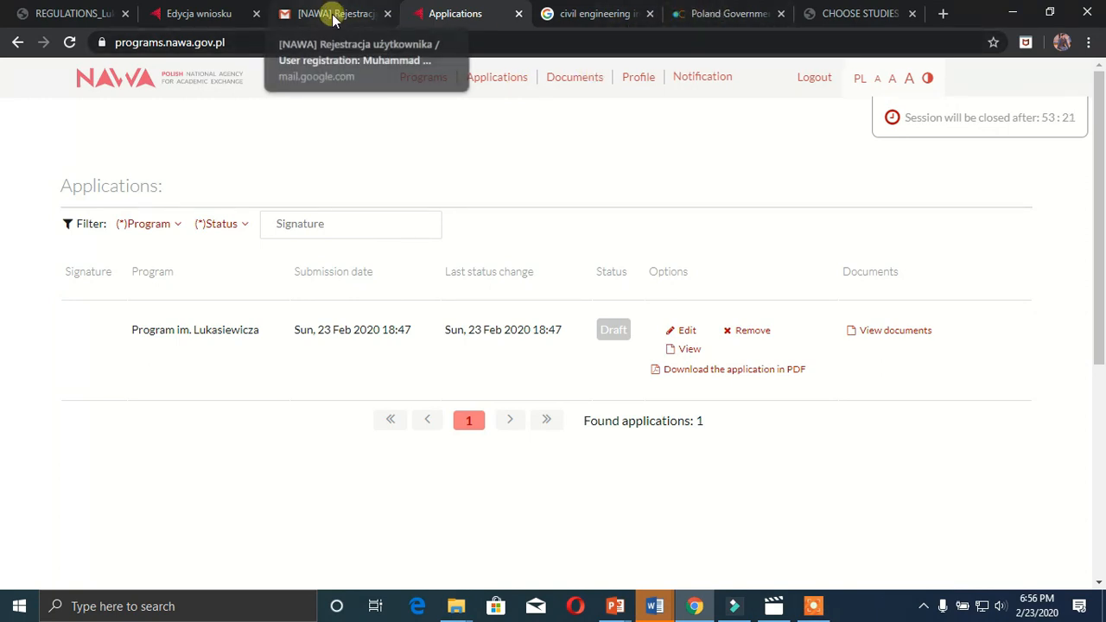
click(205, 15)
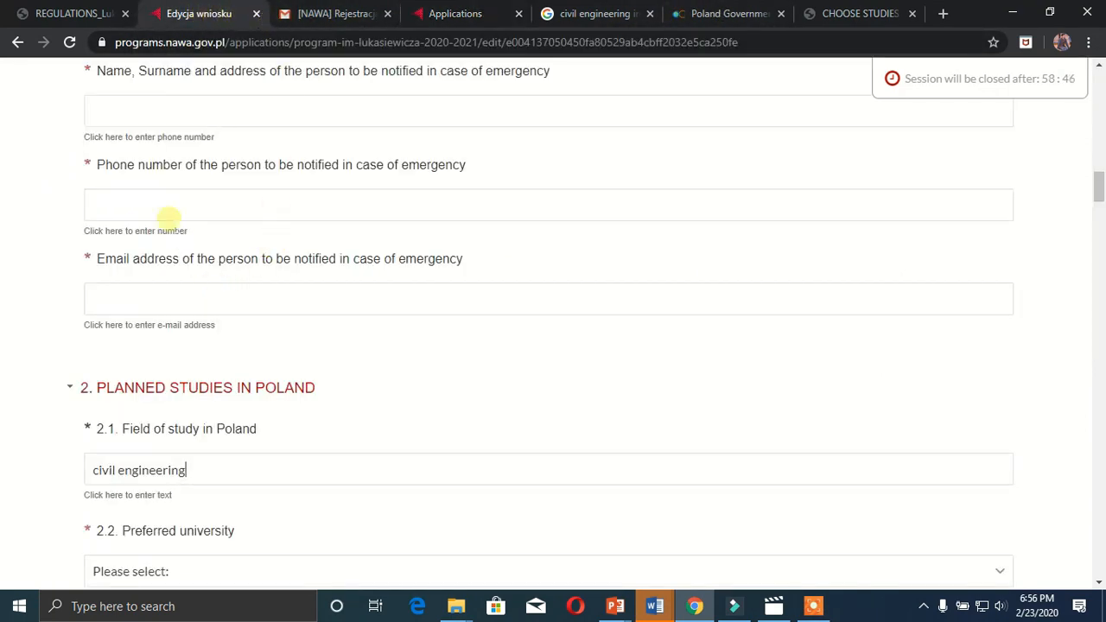
Set the preferred university to Wrocławska Wyższa Szkoła Informatyki Stosowanej we Wrocławiu, keeping civil engineering as the field of study.
scroll(260, 469, down, 1)
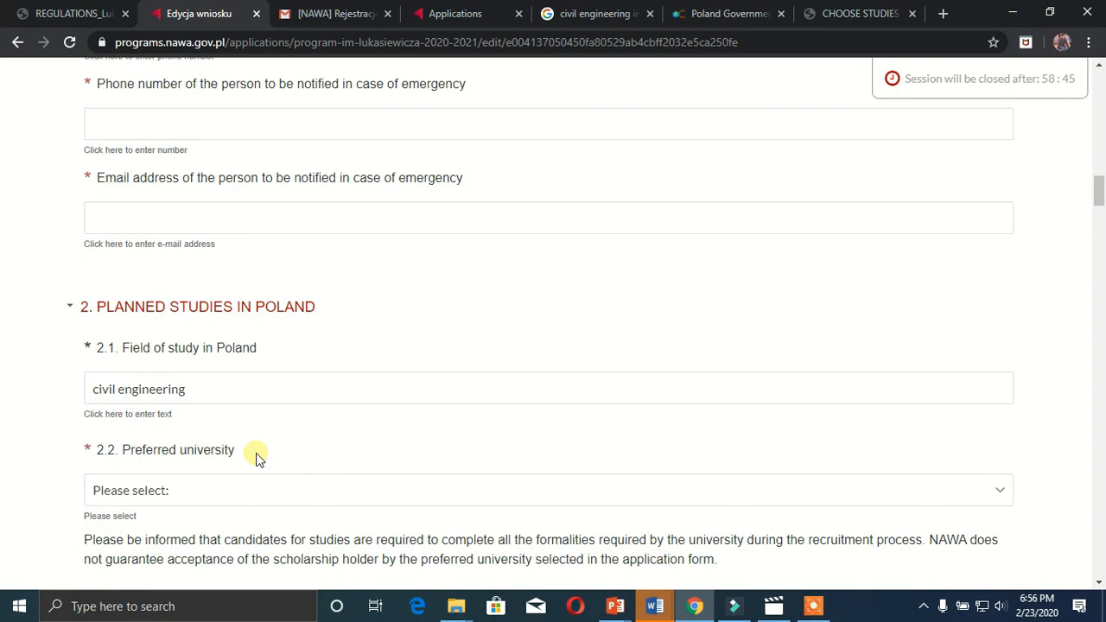
click(216, 497)
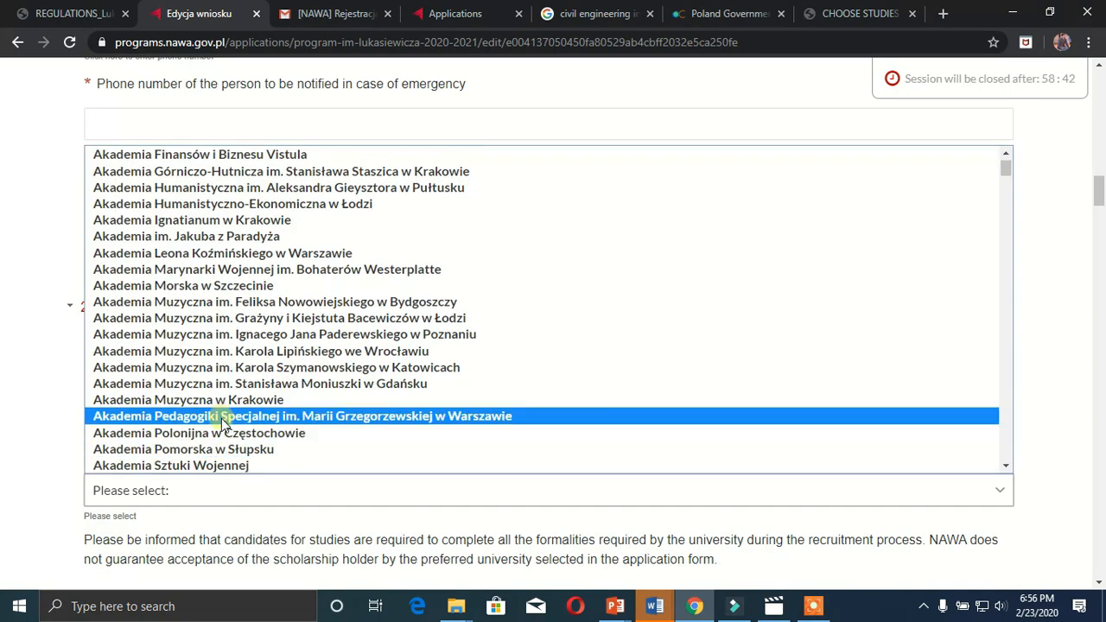
key(End)
click(222, 463)
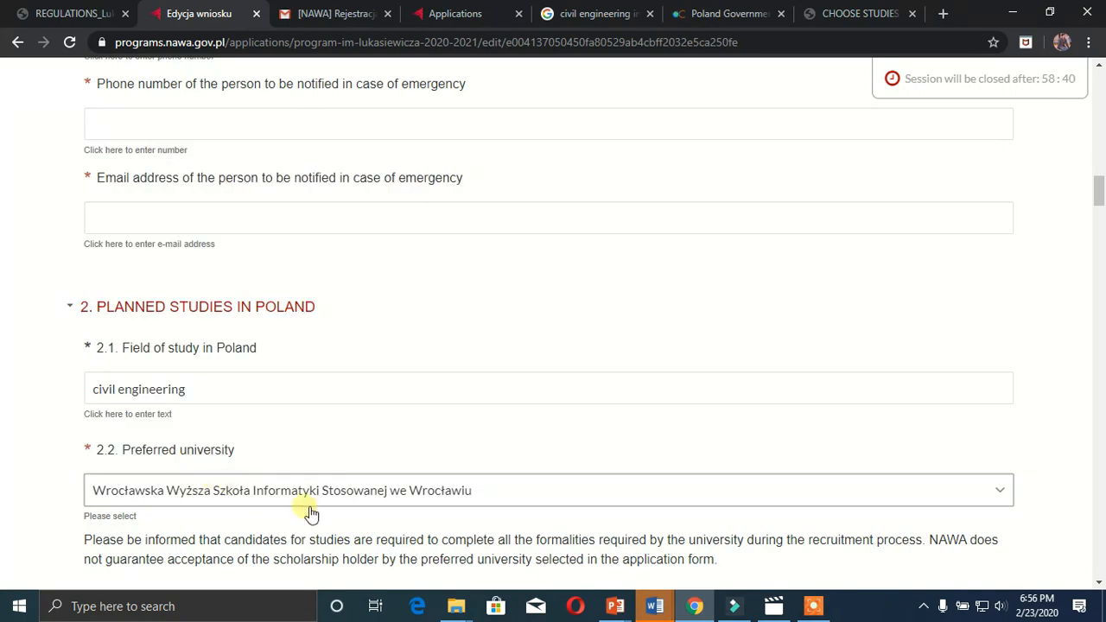
scroll(311, 514, down, 1)
click(224, 309)
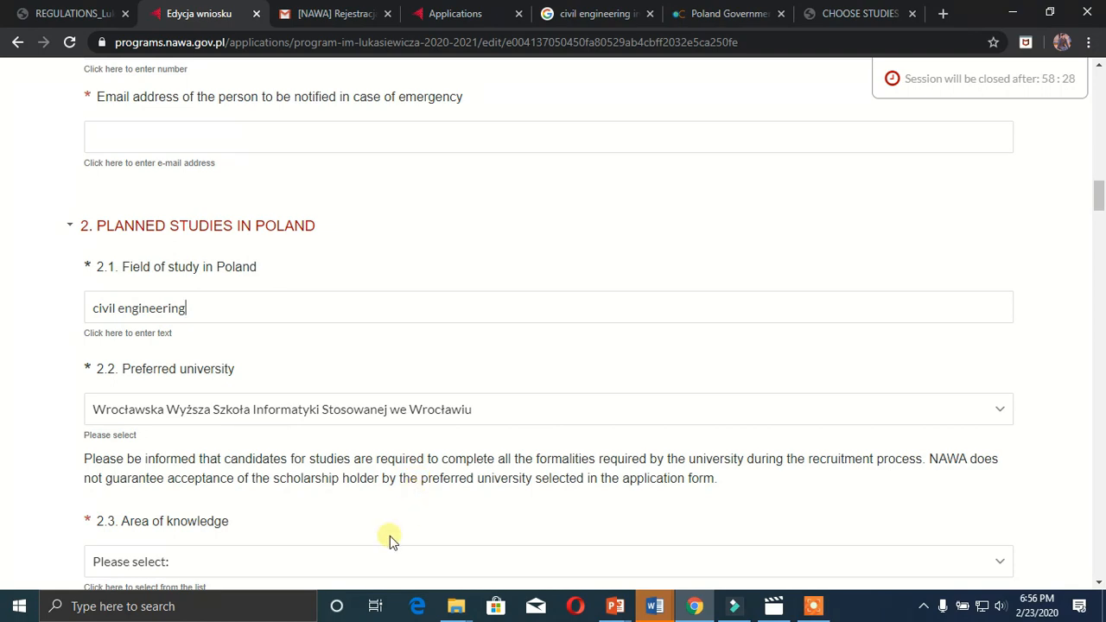
click(486, 420)
click(486, 420)
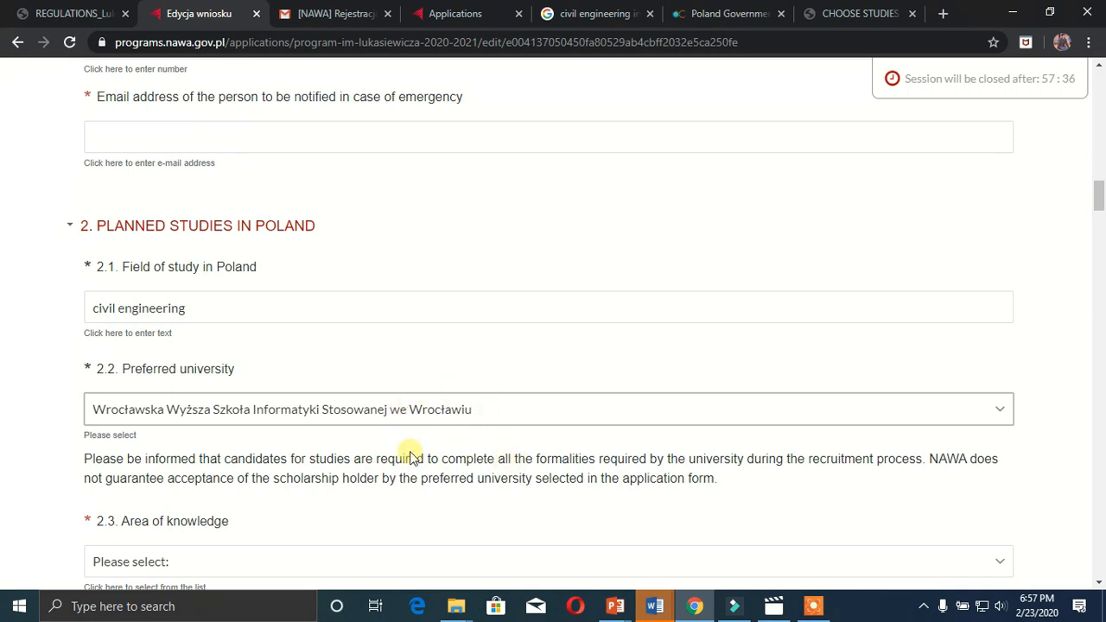
Set the area of knowledge to Engineering and Technical sciences and the scientific discipline to Civil engineering and Transport.
scroll(433, 463, down, 2)
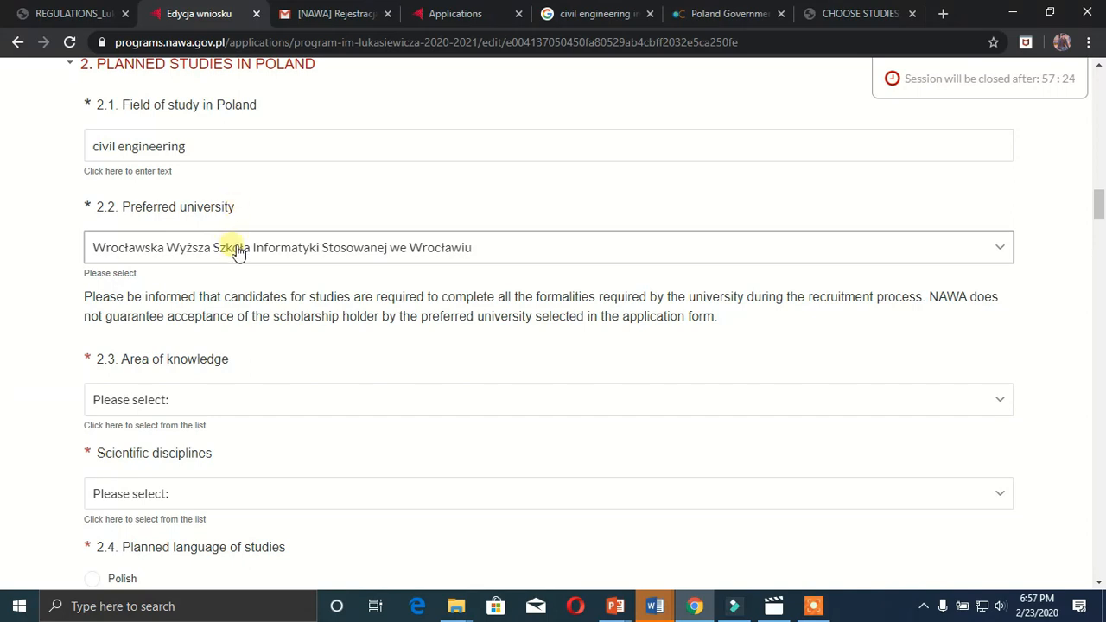
click(164, 401)
click(168, 441)
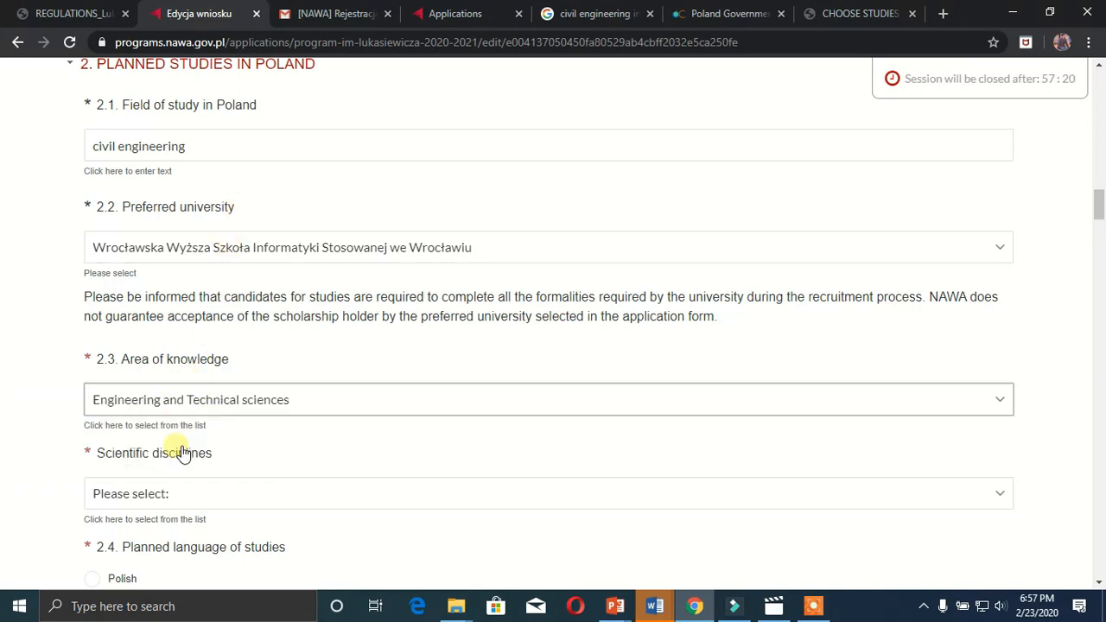
scroll(212, 393, down, 2)
click(225, 340)
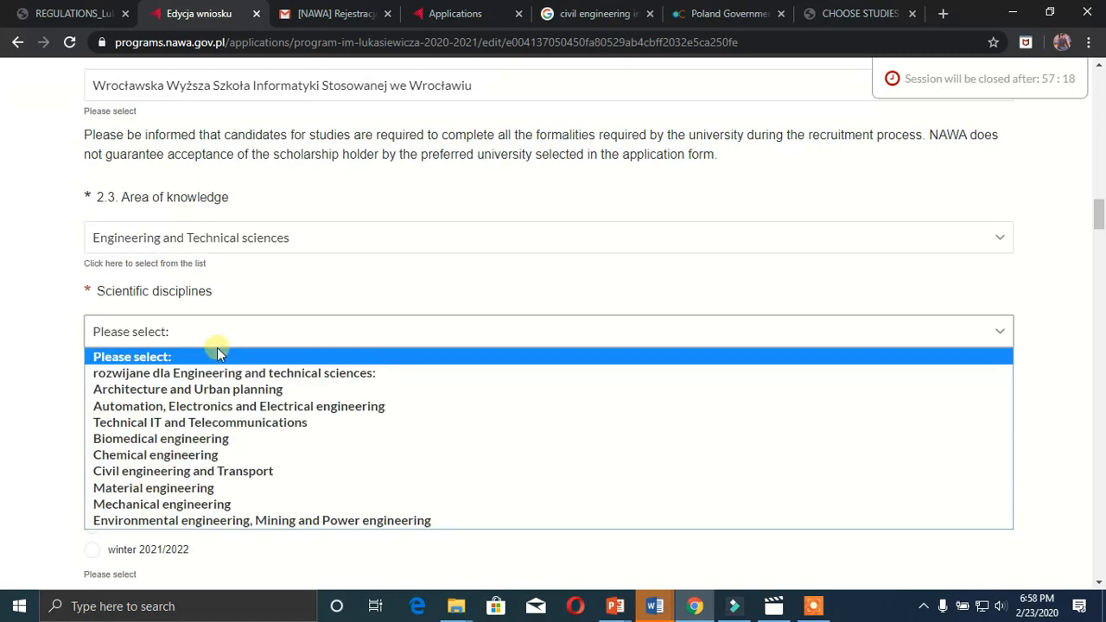
click(173, 474)
Choose English as the planned language of studies and winter 2021/2022 as the planned commencement.
scroll(173, 445, down, 1)
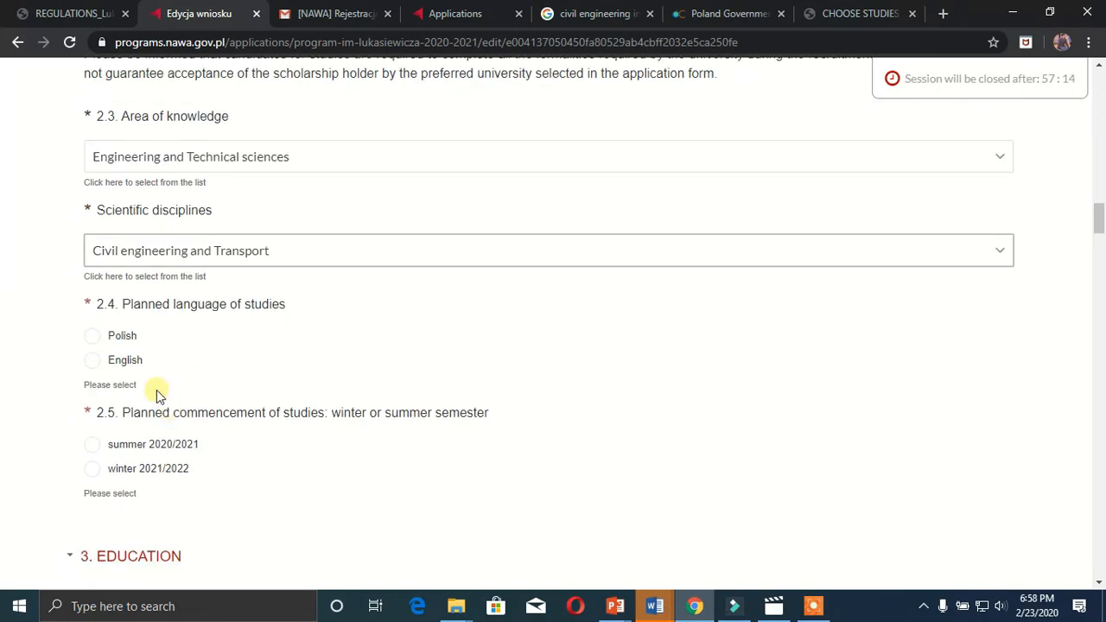
click(102, 363)
scroll(193, 403, down, 2)
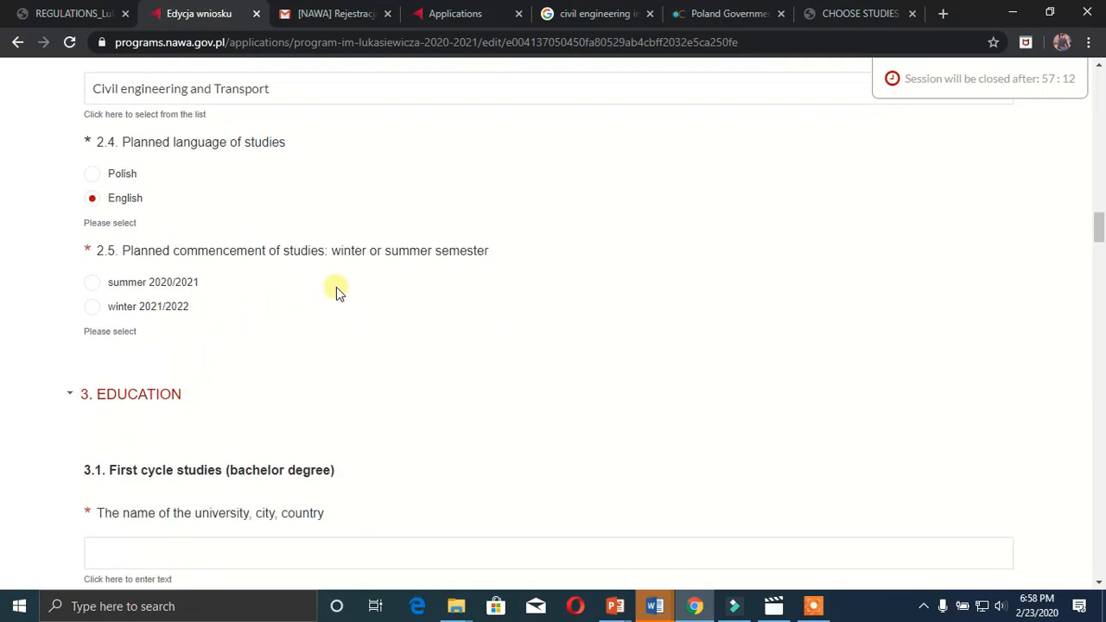
click(93, 283)
click(95, 307)
Enter buitems as the university name for the first cycle (bachelor degree) studies in the education section.
scroll(193, 286, down, 2)
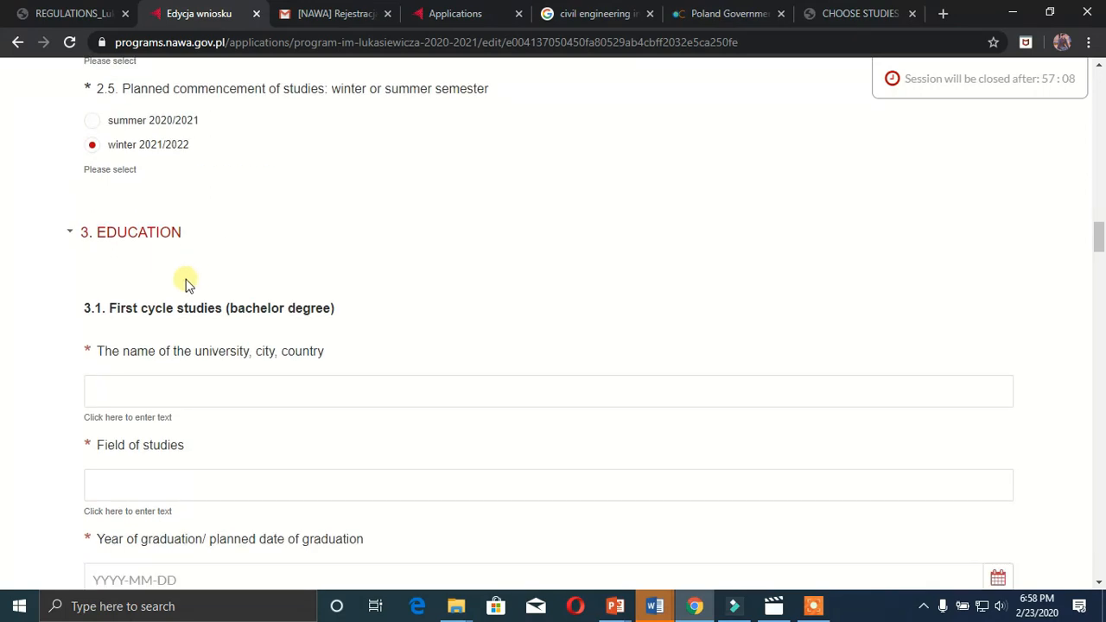
click(178, 386)
scroll(230, 376, down, 1)
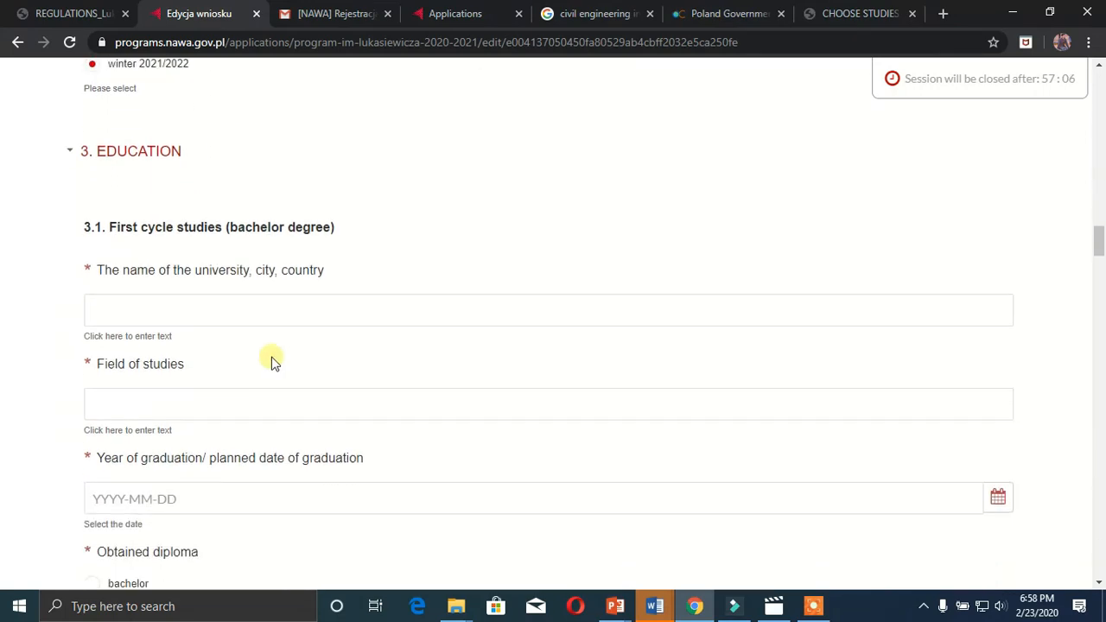
text(b)
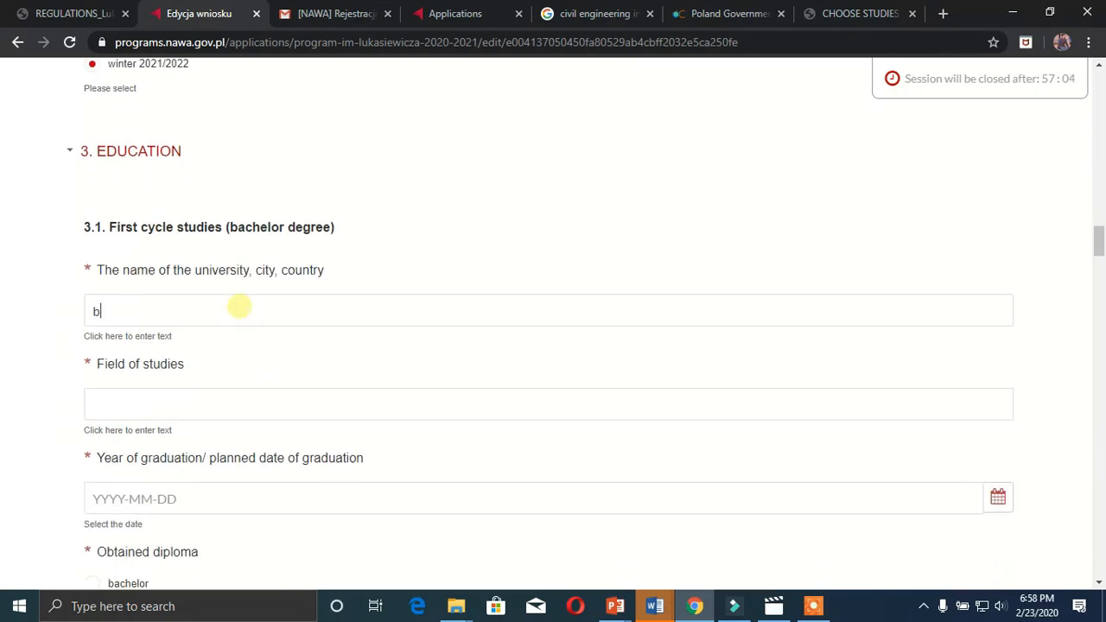
text(uitems)
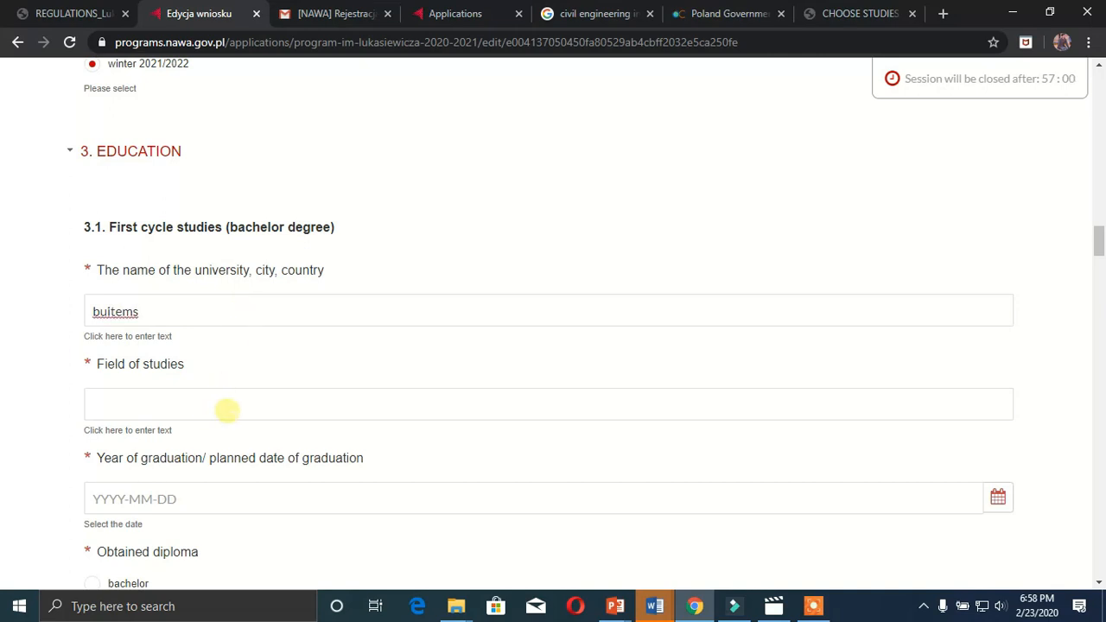
Examine the graduation date, obtained diploma and Grade Point Average fields of the first cycle studies.
scroll(217, 397, down, 2)
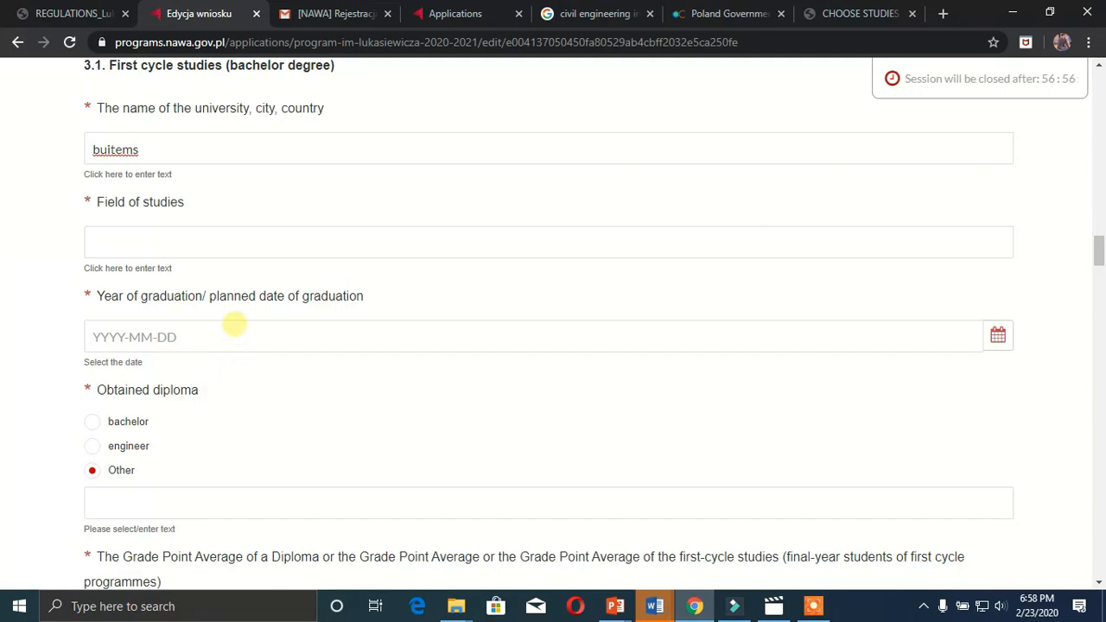
click(236, 329)
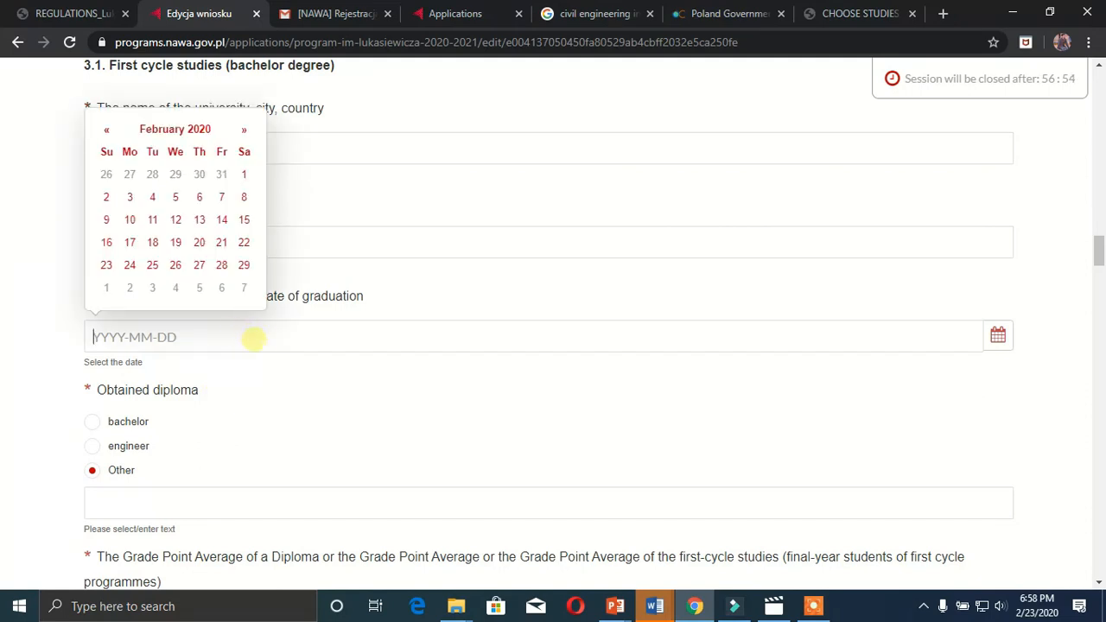
click(273, 366)
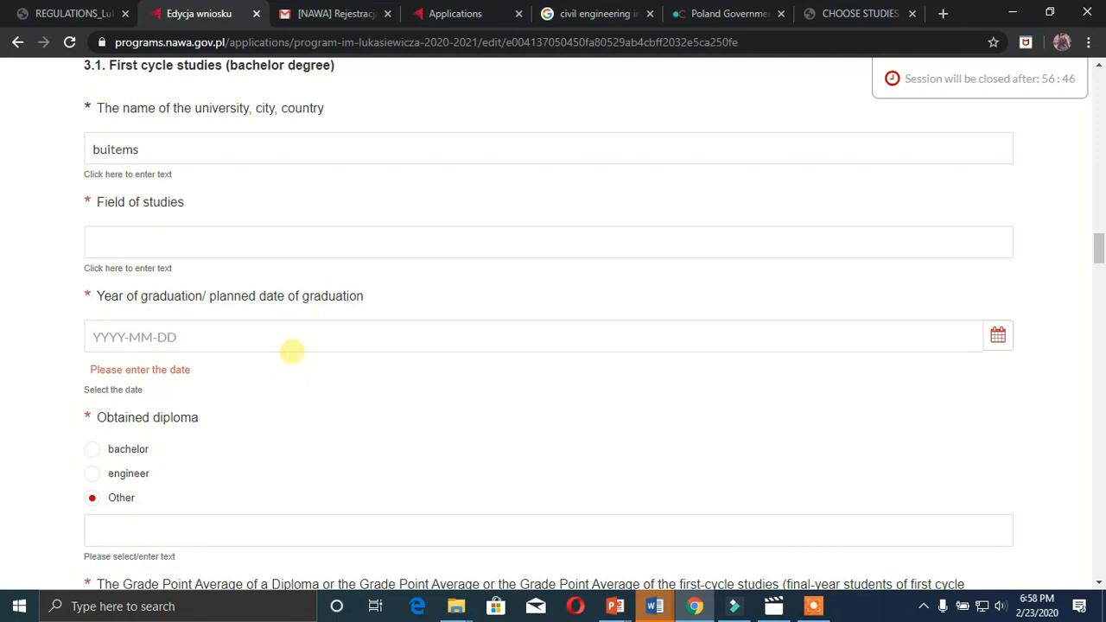
scroll(292, 352, down, 2)
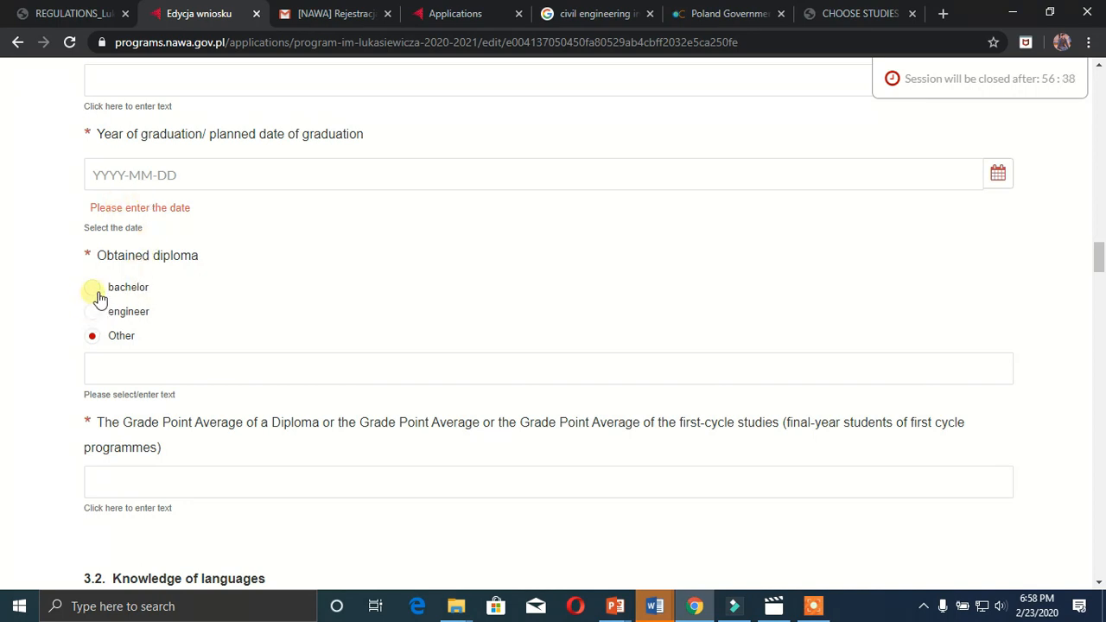
scroll(246, 277, down, 2)
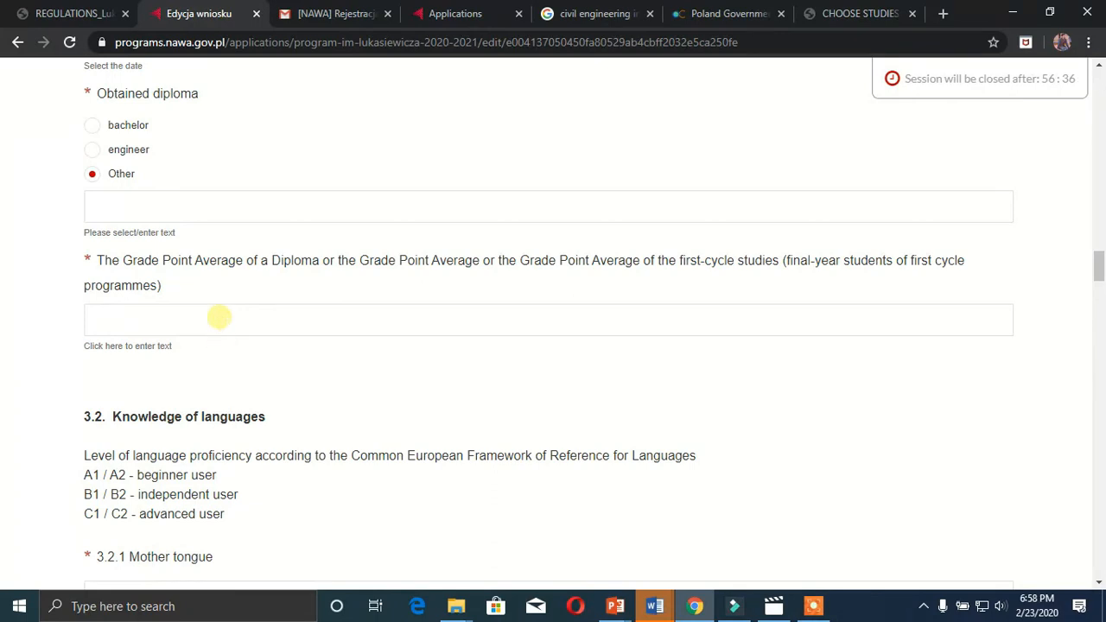
click(219, 318)
scroll(302, 375, down, 1)
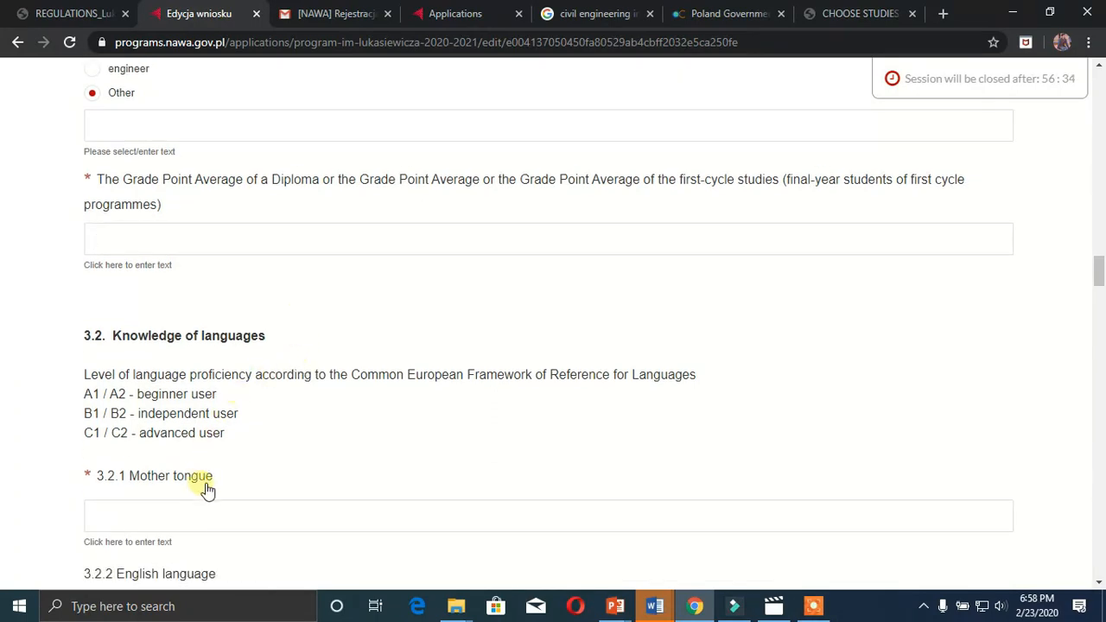
Examine the mother tongue field and the English proficiency levels offered for speech and writing.
scroll(233, 424, down, 2)
click(240, 357)
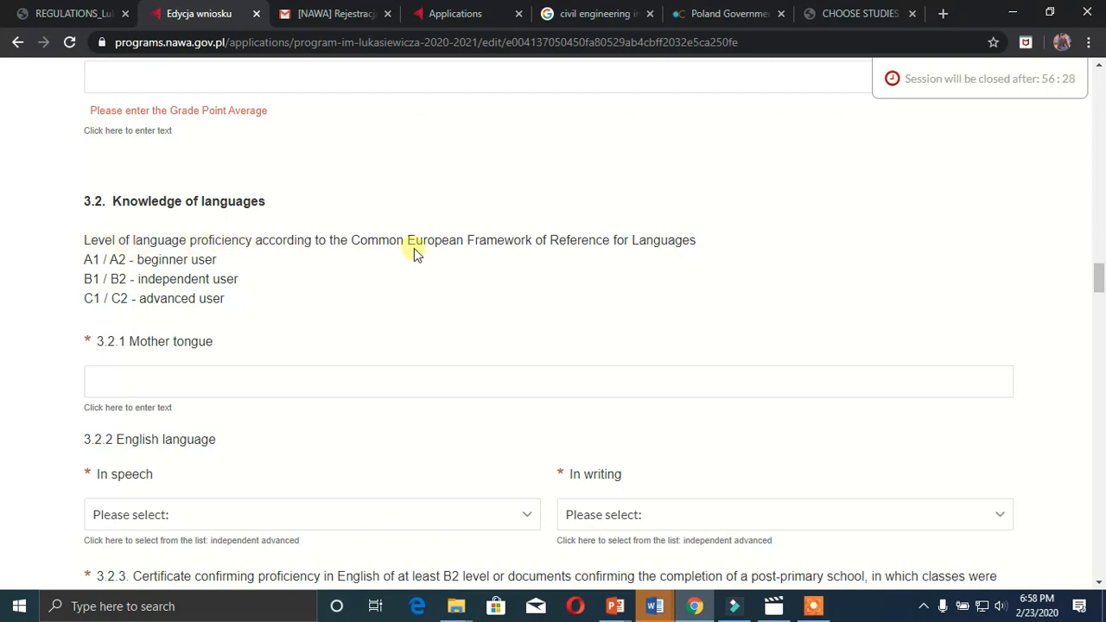
scroll(320, 251, down, 3)
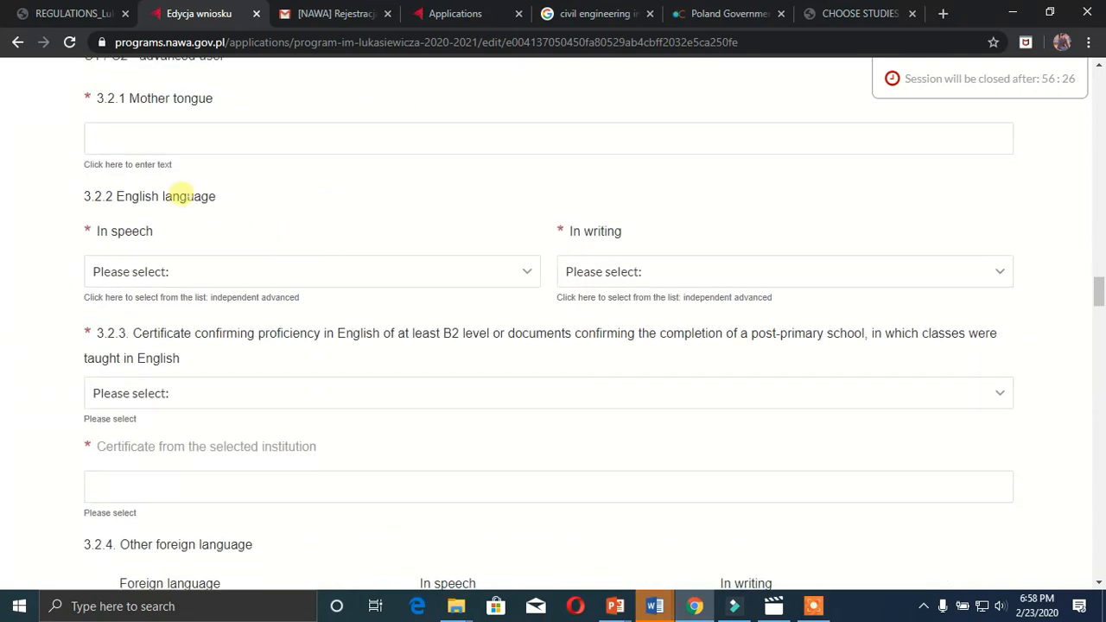
click(172, 275)
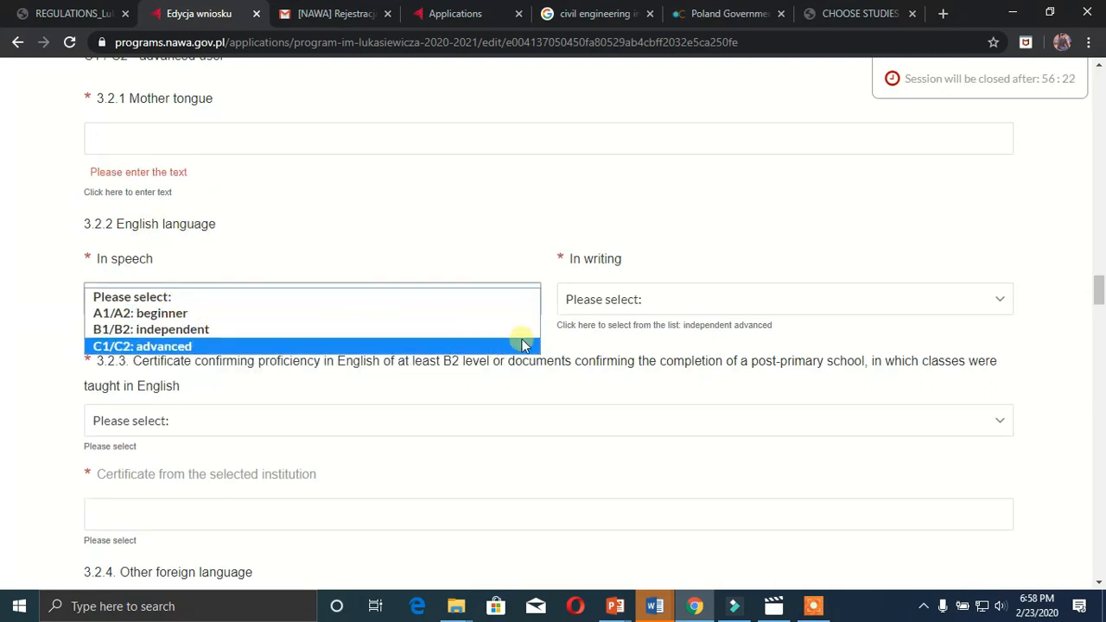
click(583, 302)
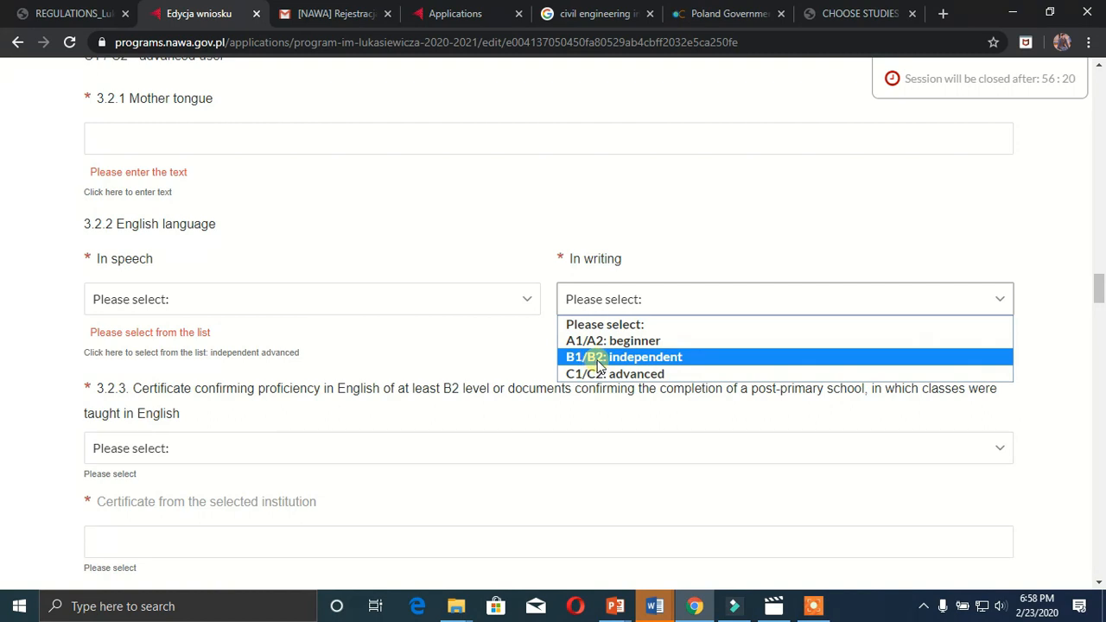
click(461, 275)
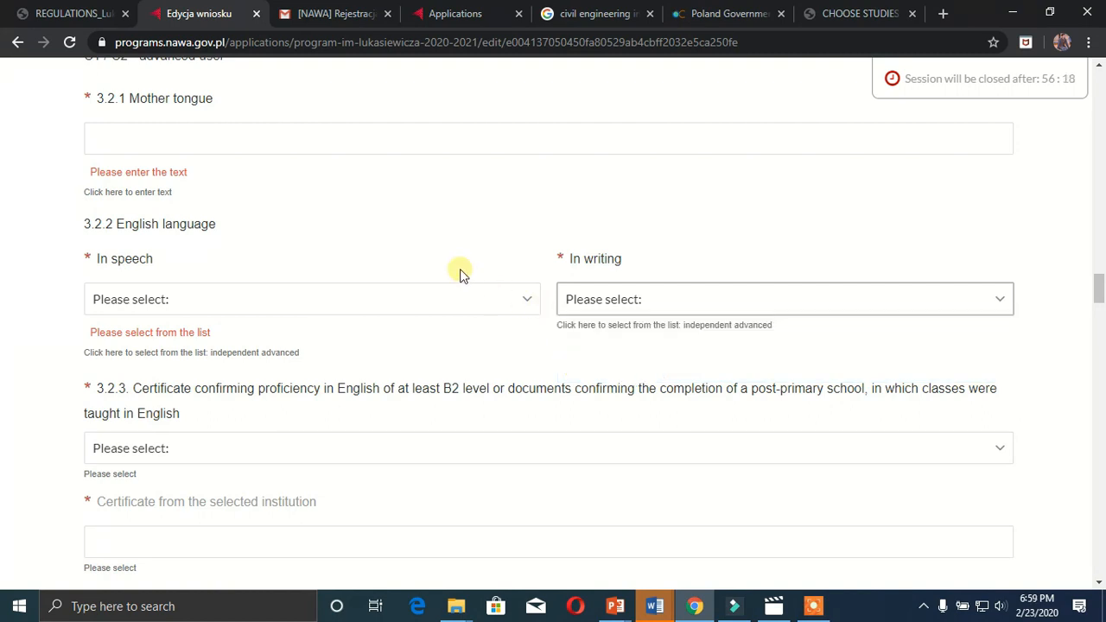
Set the English proficiency certificate to documents confirming the completion of a post-primary school, in which classes were taught in English.
click(347, 450)
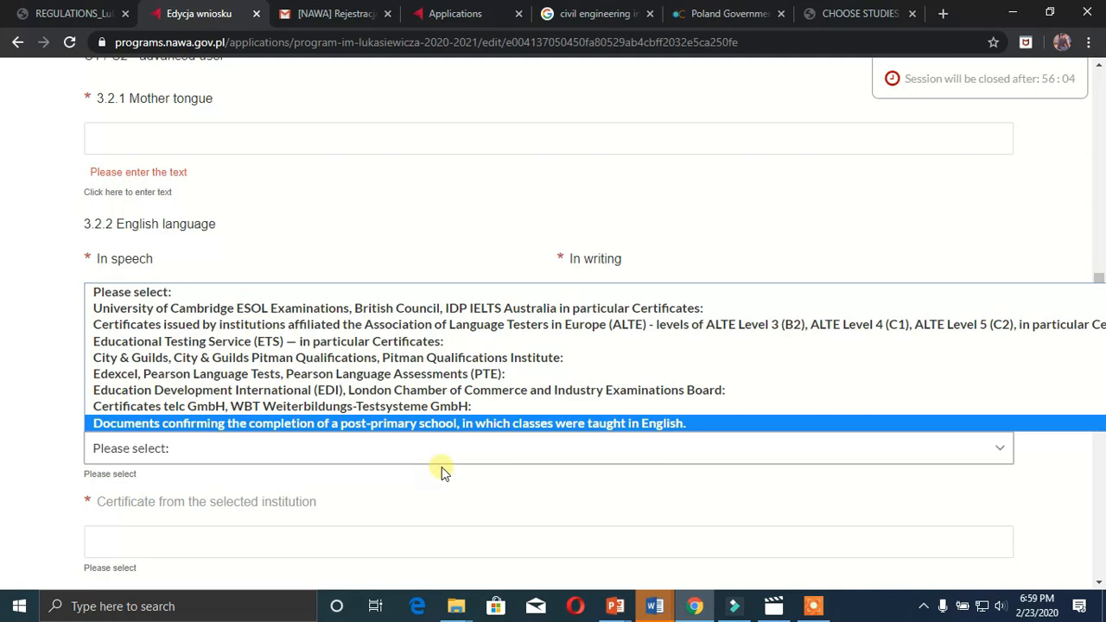
click(544, 217)
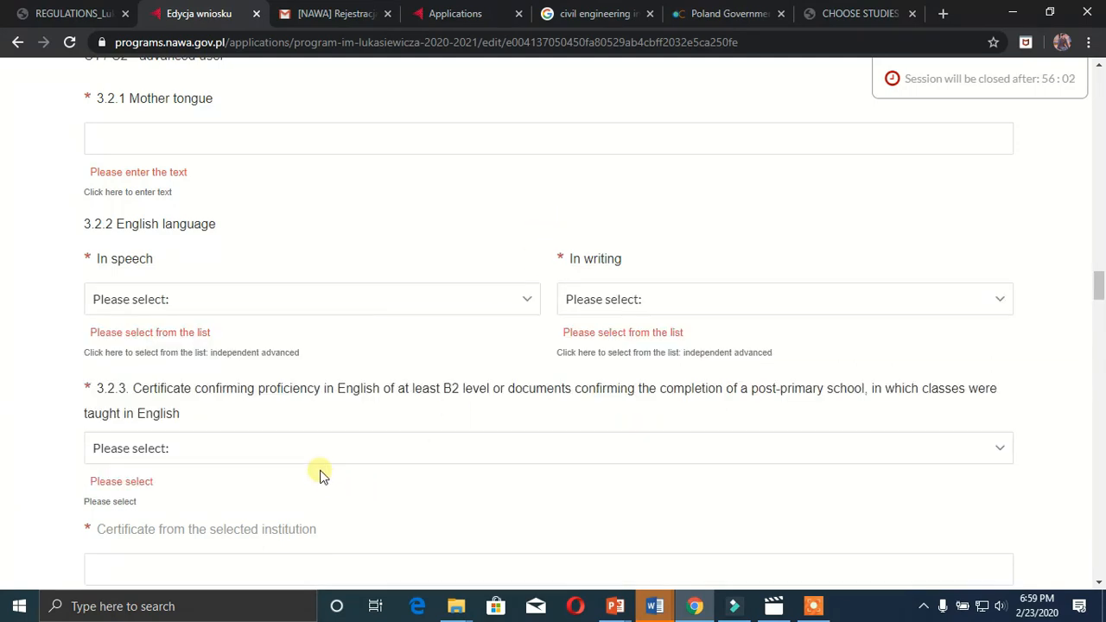
scroll(318, 467, down, 3)
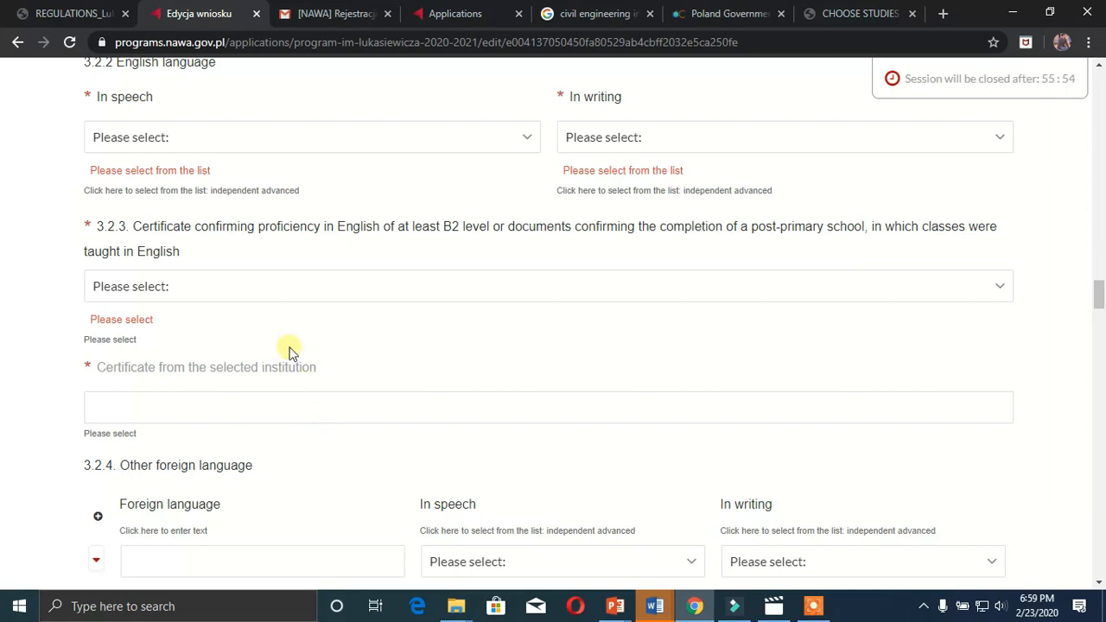
click(271, 288)
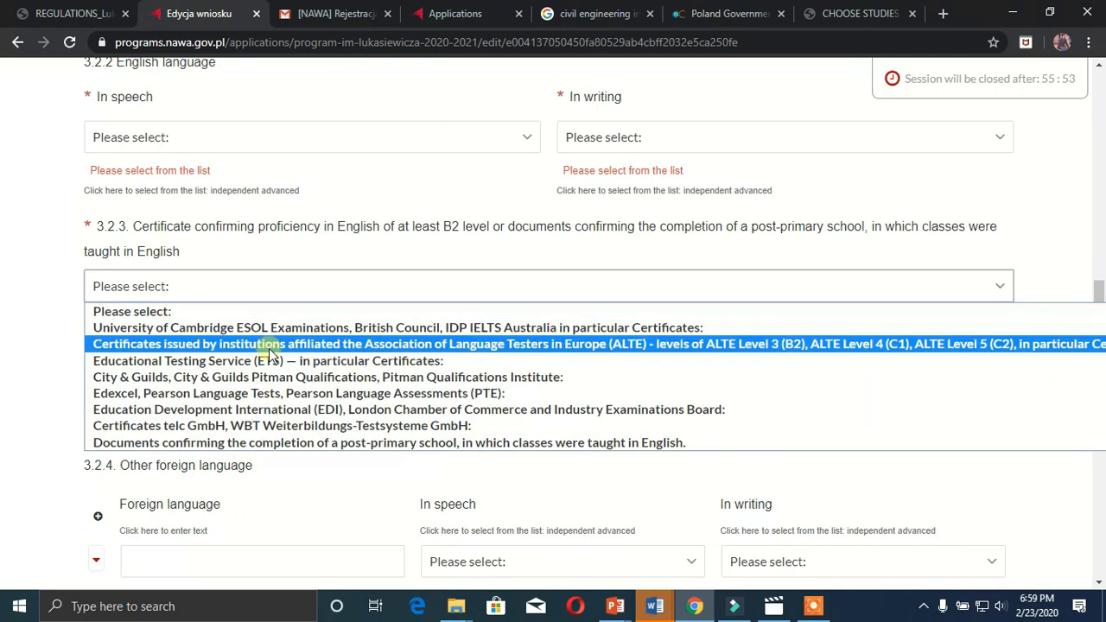
click(283, 442)
Examine the other foreign language entry and the fields for previous academic or professional stays in Poland or other countries.
scroll(272, 421, down, 2)
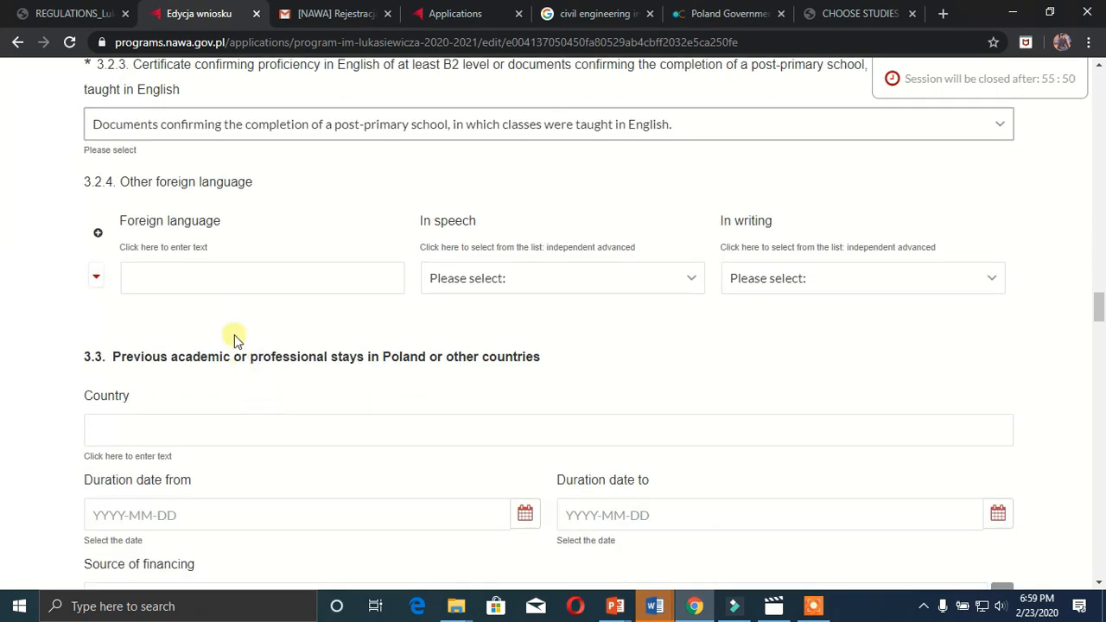
click(229, 283)
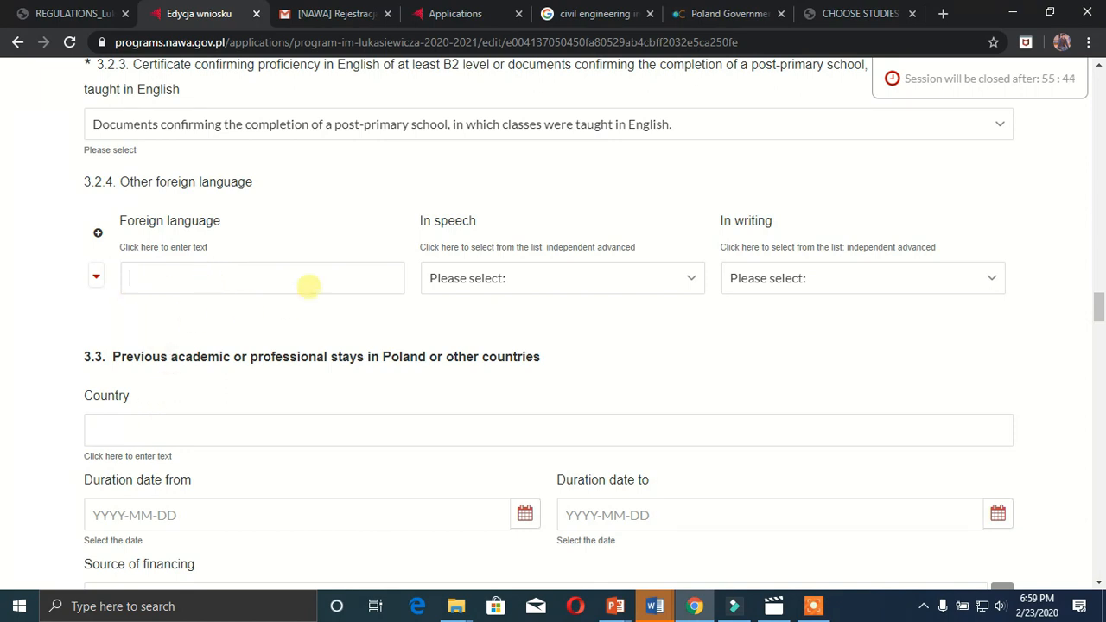
scroll(164, 336, down, 1)
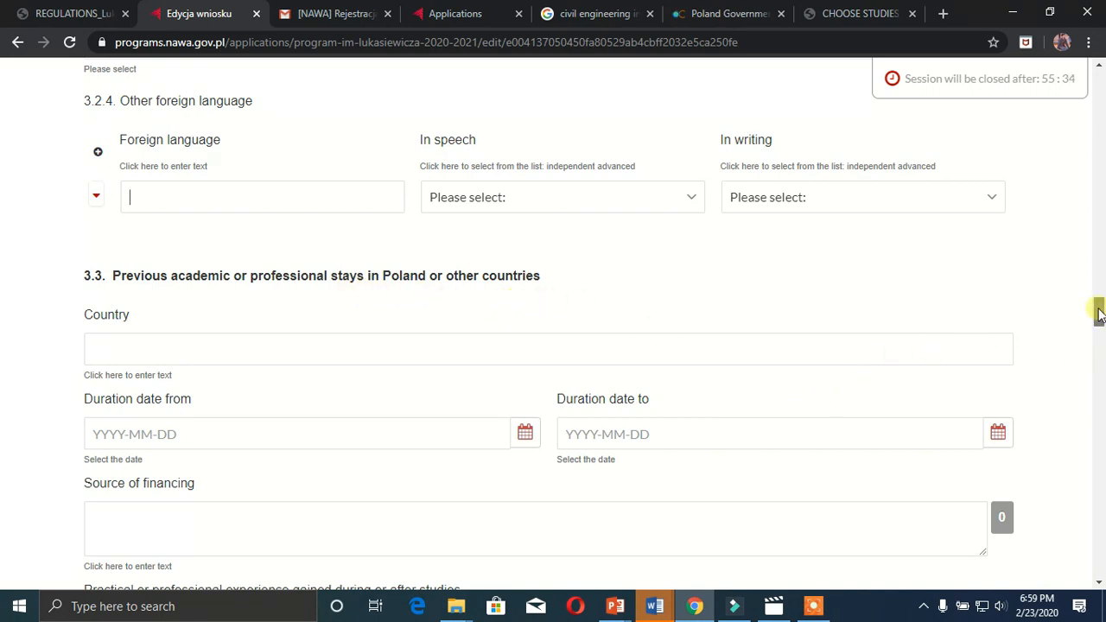
scroll(1100, 312, down, 1)
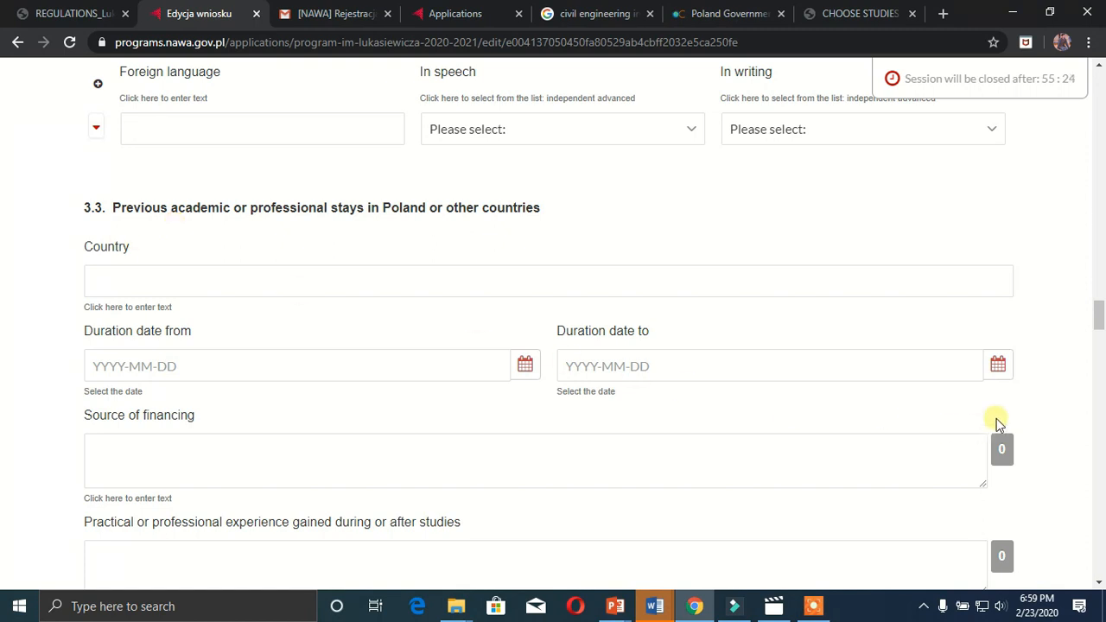
drag(1099, 318, 1102, 332)
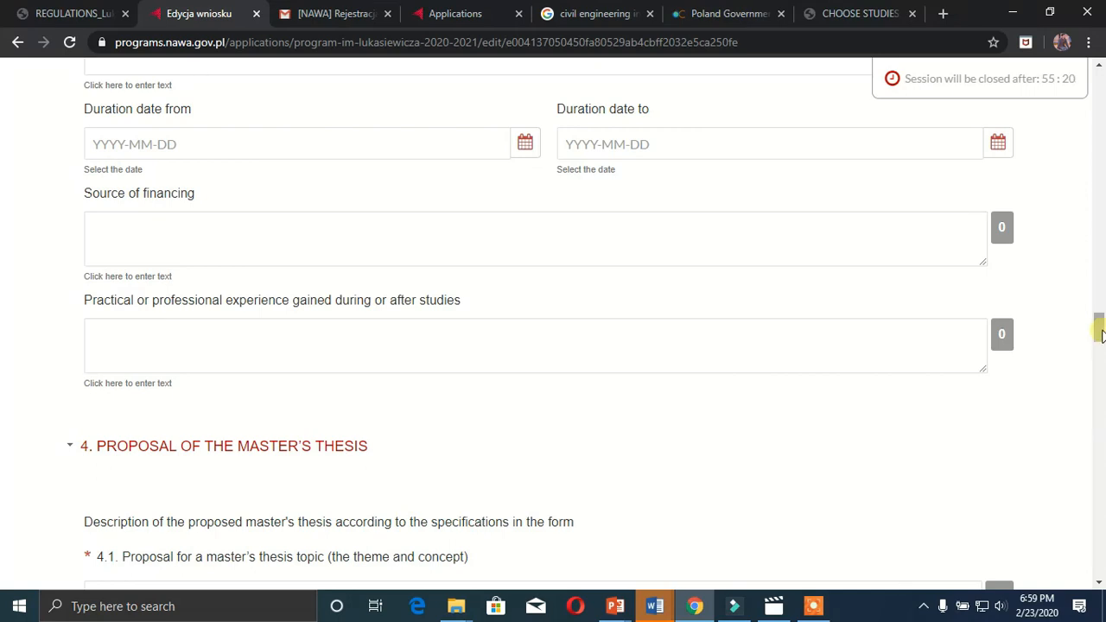
Examine the master's thesis proposal section, including the topic, research problem and method, and additional materials fields.
drag(1100, 333, 1100, 345)
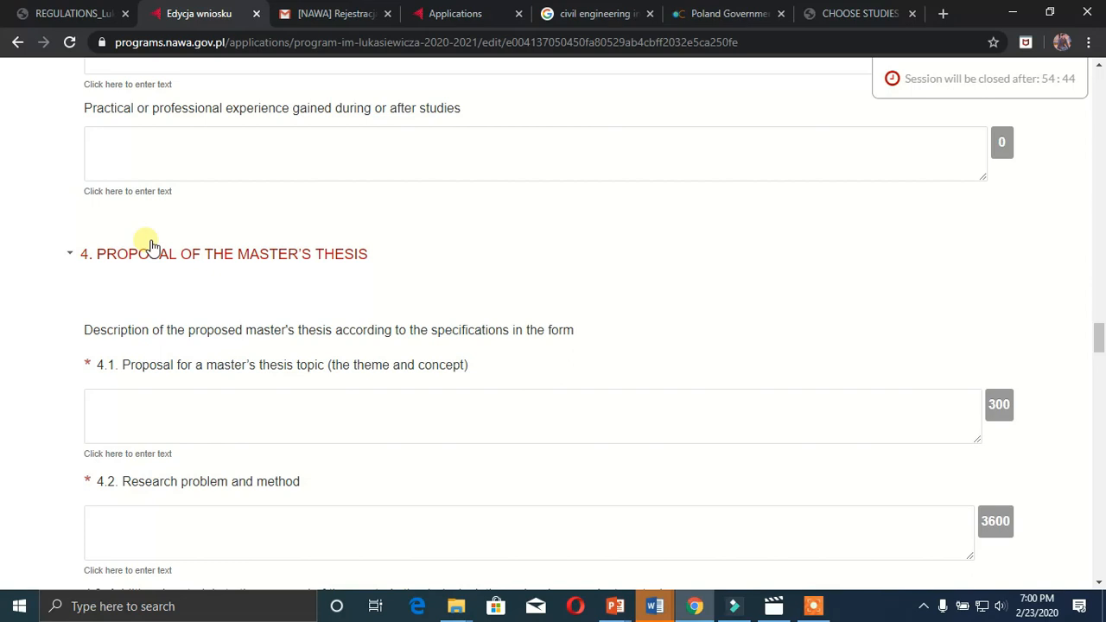
scroll(158, 400, down, 1)
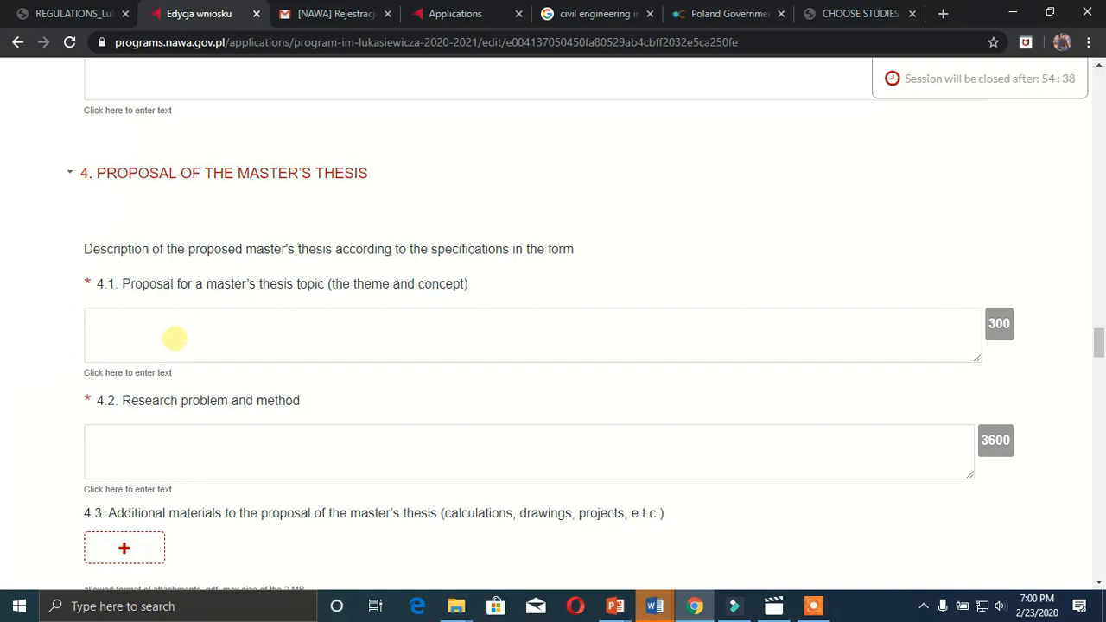
click(175, 339)
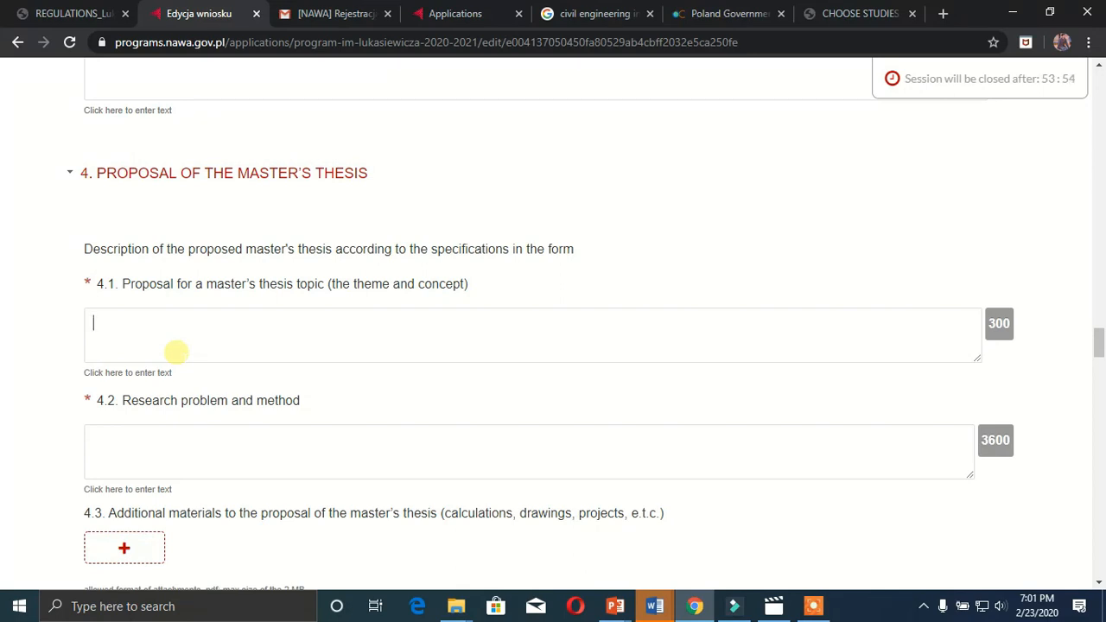
click(120, 441)
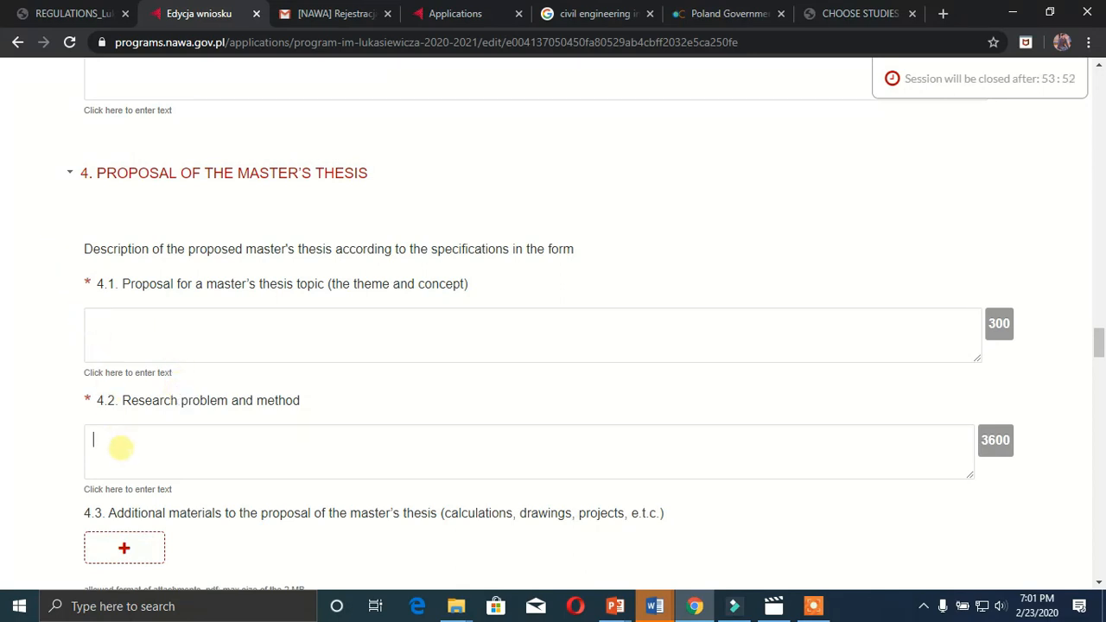
scroll(156, 456, down, 1)
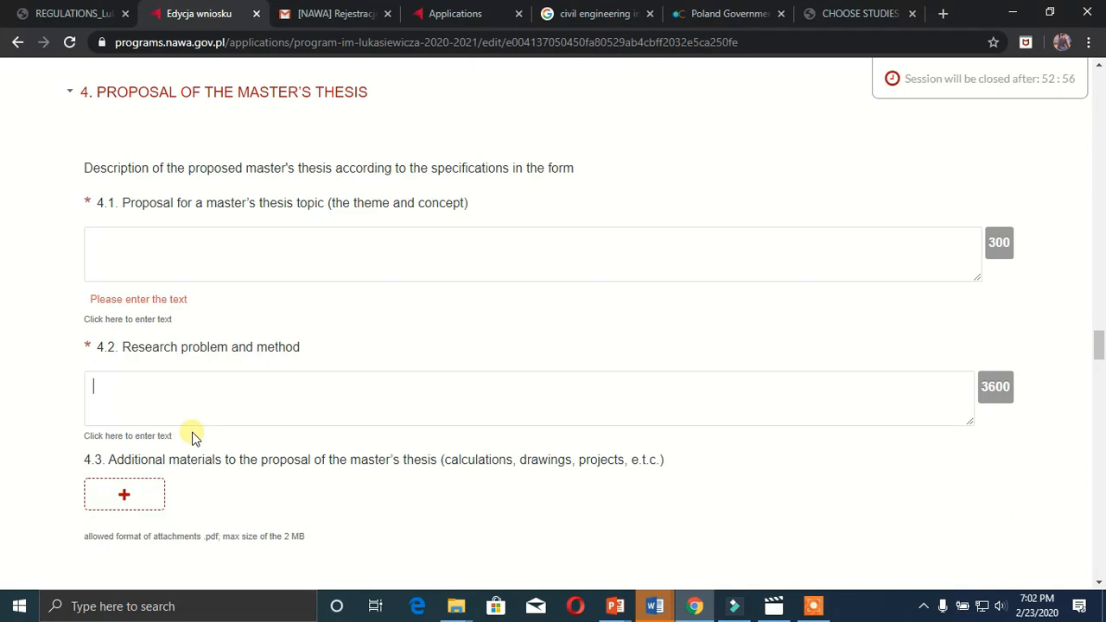
scroll(192, 438, down, 2)
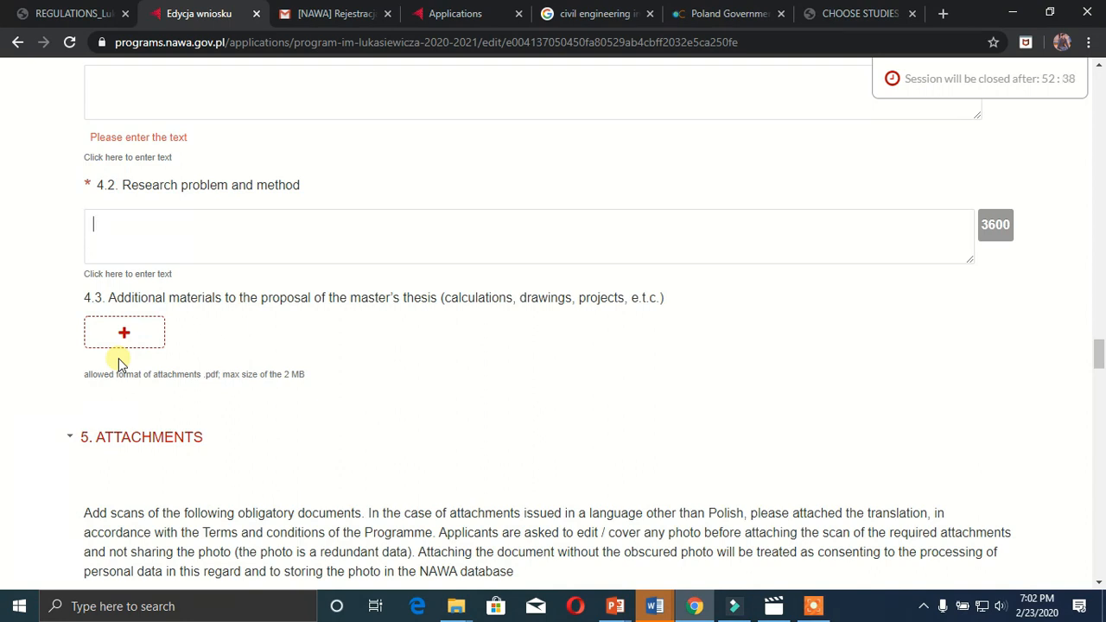
Examine the instructions for the attachments section and the requirement for a passport page or other ID scan.
scroll(231, 329, down, 1)
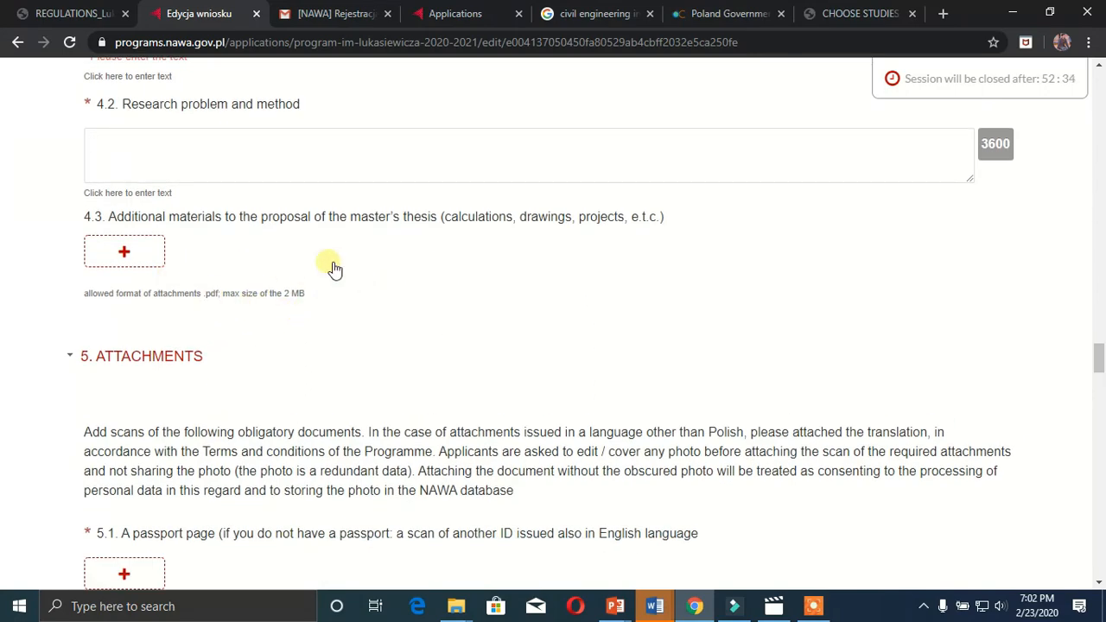
scroll(225, 326, down, 1)
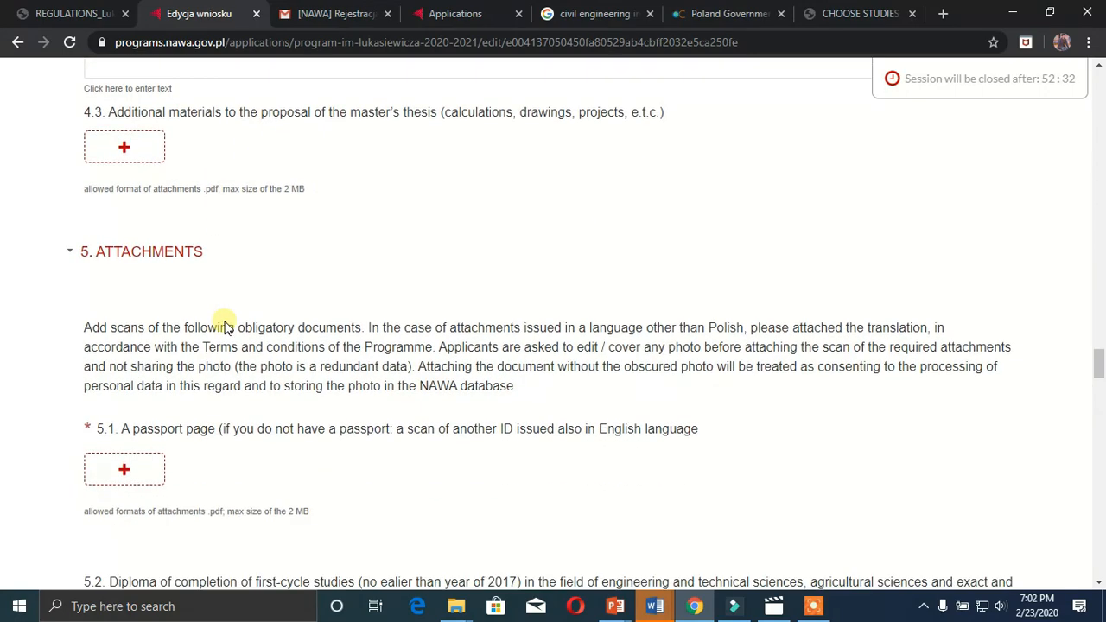
scroll(225, 327, down, 1)
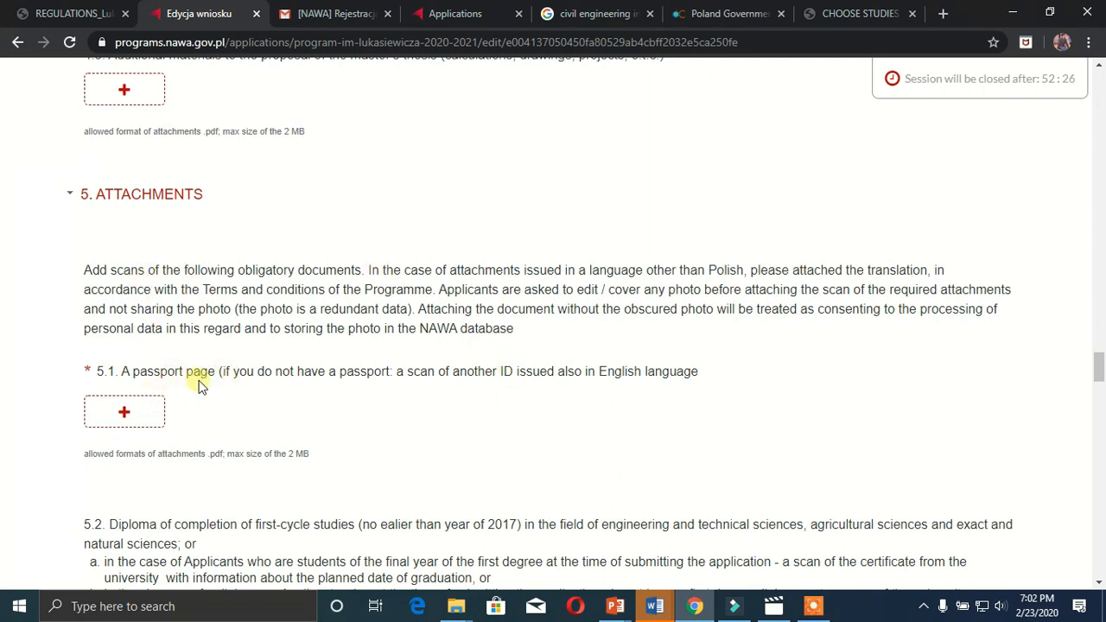
scroll(285, 450, down, 3)
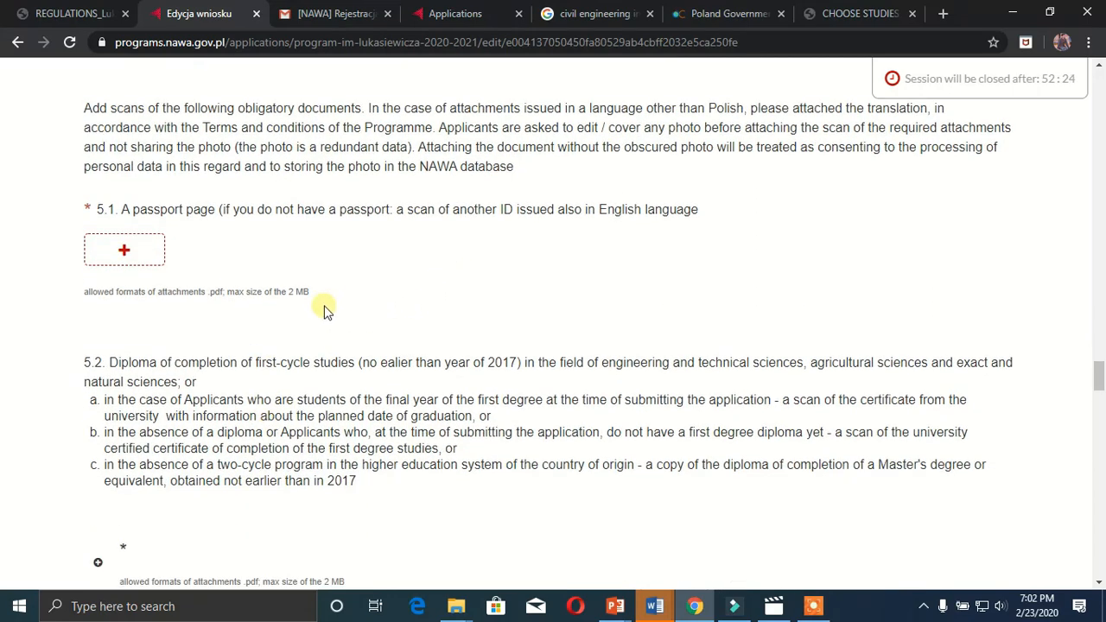
Examine the first-cycle diploma attachment requirements, including the alternatives for final-year students and applicants without a two-cycle programme.
scroll(318, 316, down, 3)
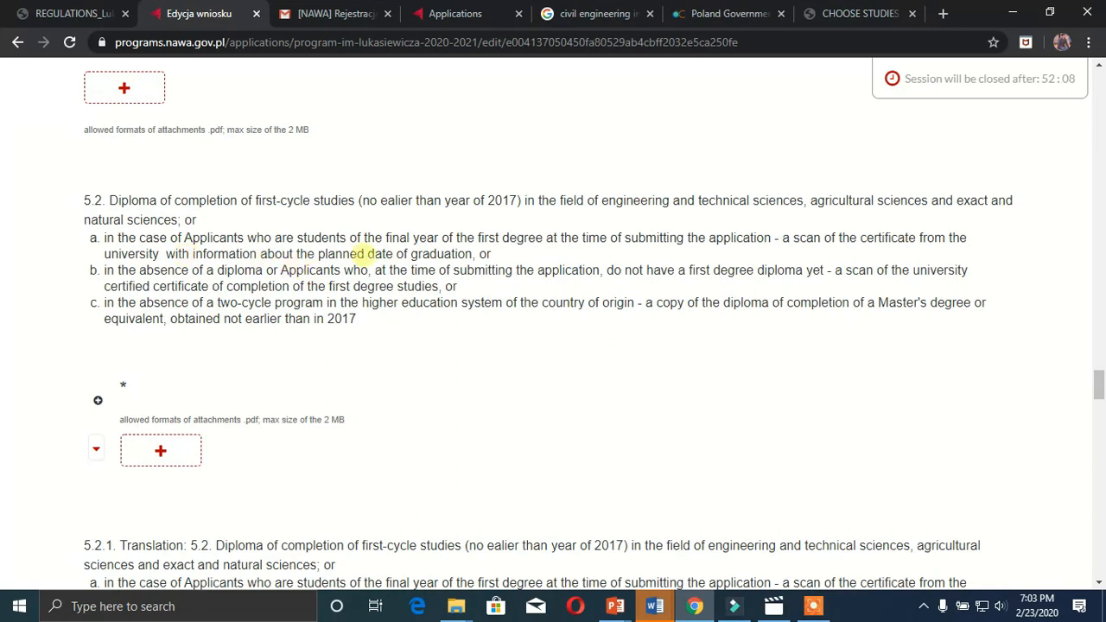
drag(472, 254, 121, 238)
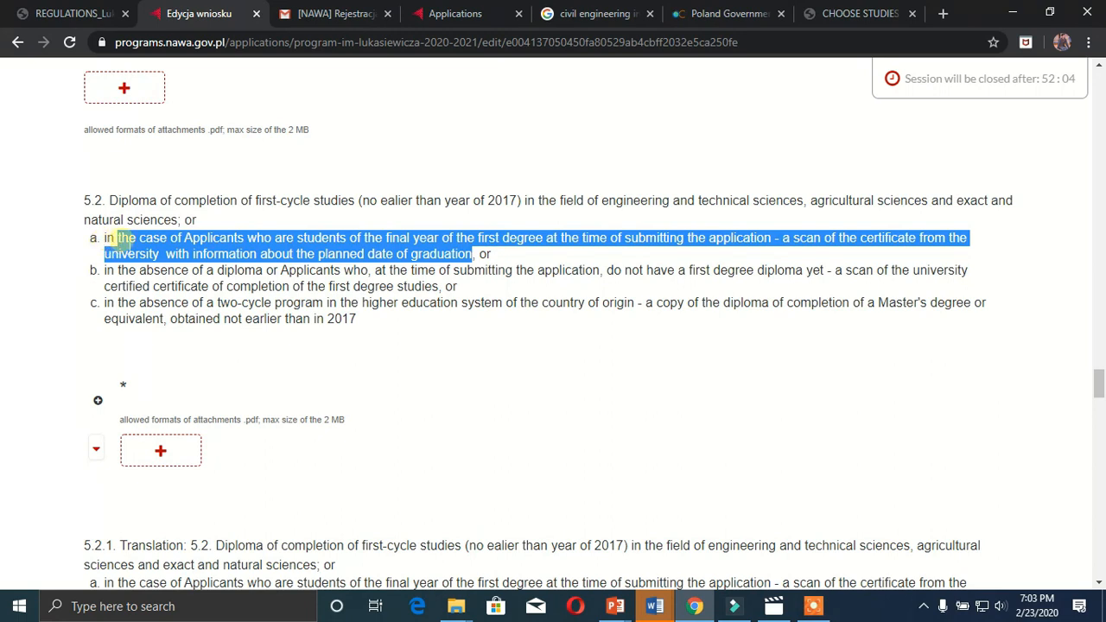
click(511, 356)
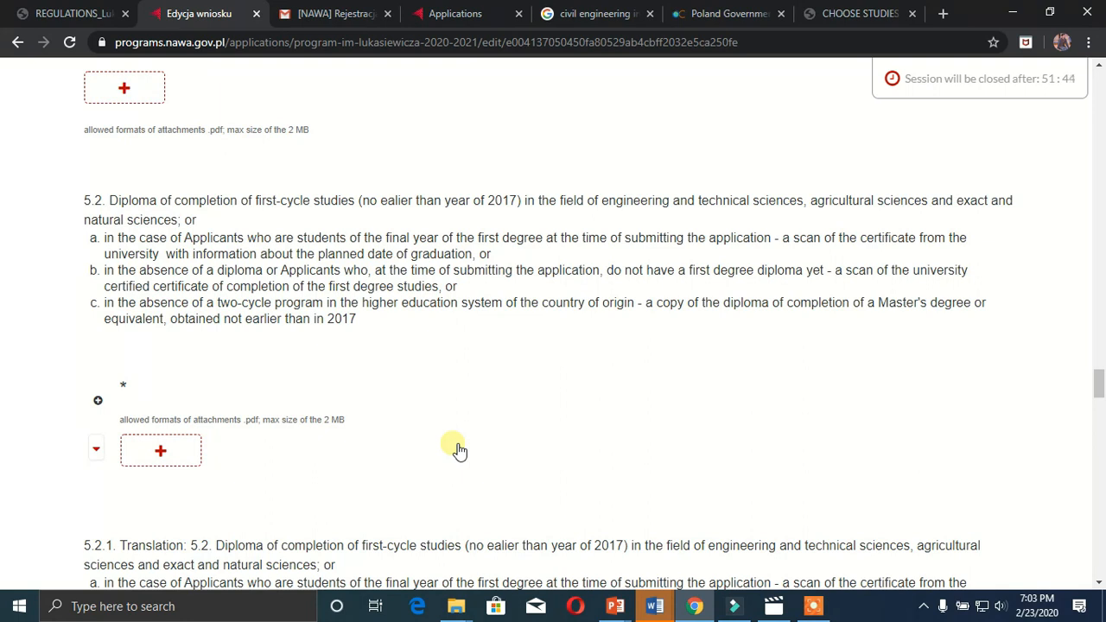
scroll(455, 373, down, 1)
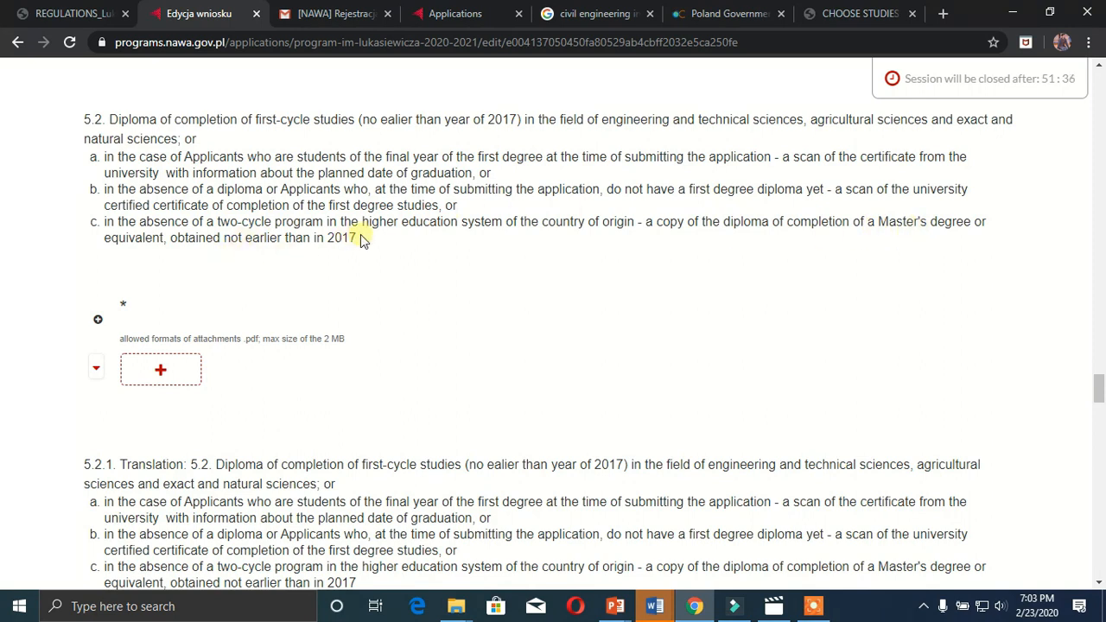
drag(355, 237, 169, 237)
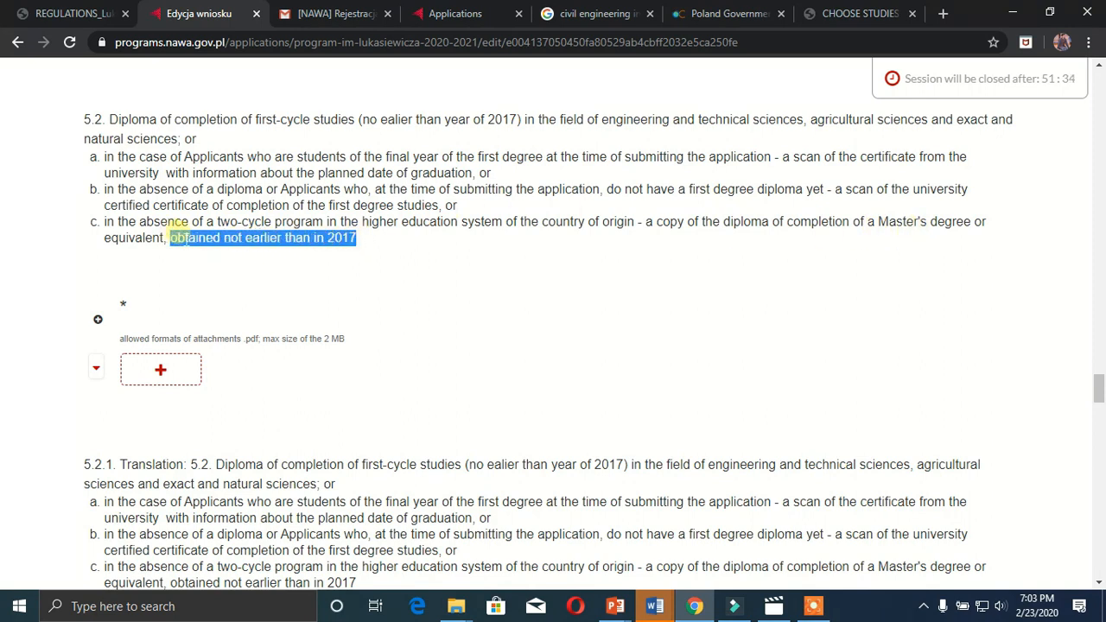
Examine the attachment requirements for the diploma translation, the transcript of grades supplement and the English proficiency certificate.
scroll(430, 246, down, 3)
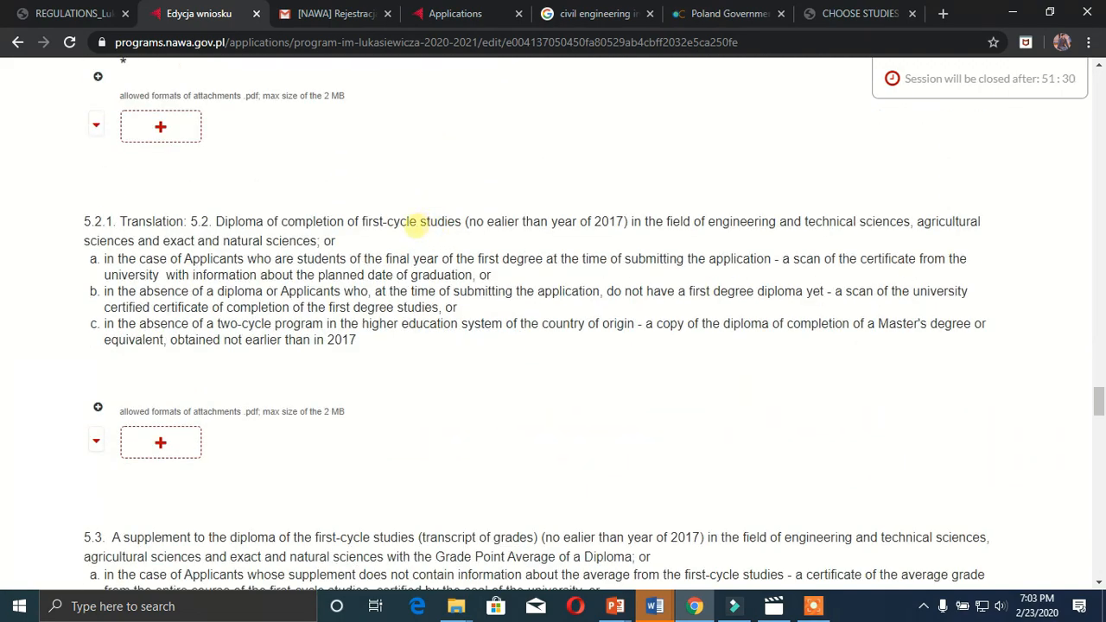
scroll(216, 227, down, 3)
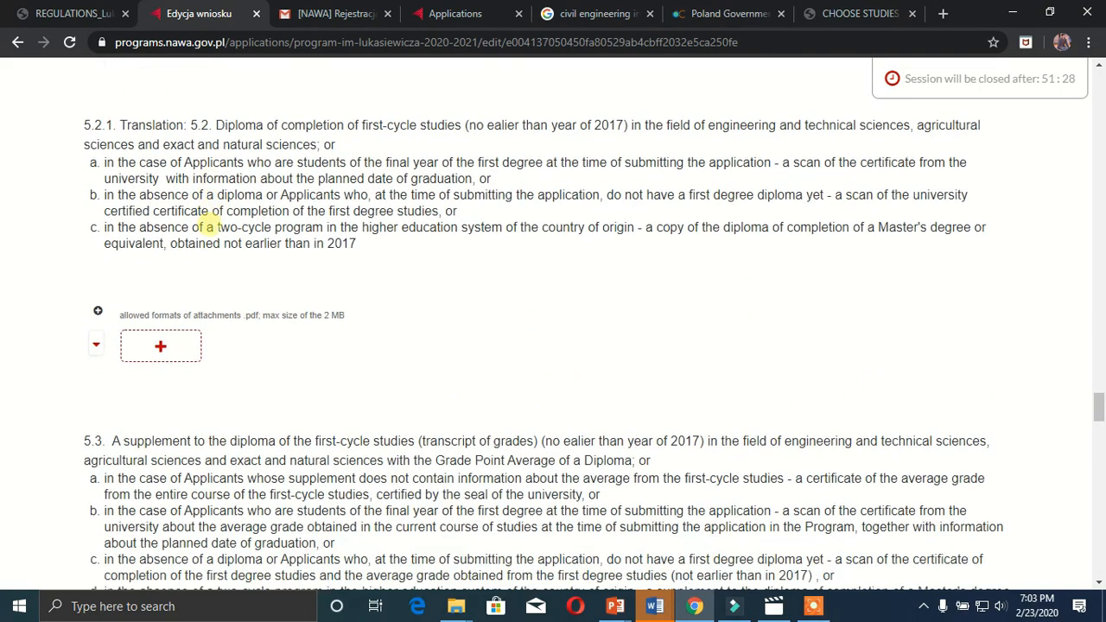
scroll(224, 239, down, 4)
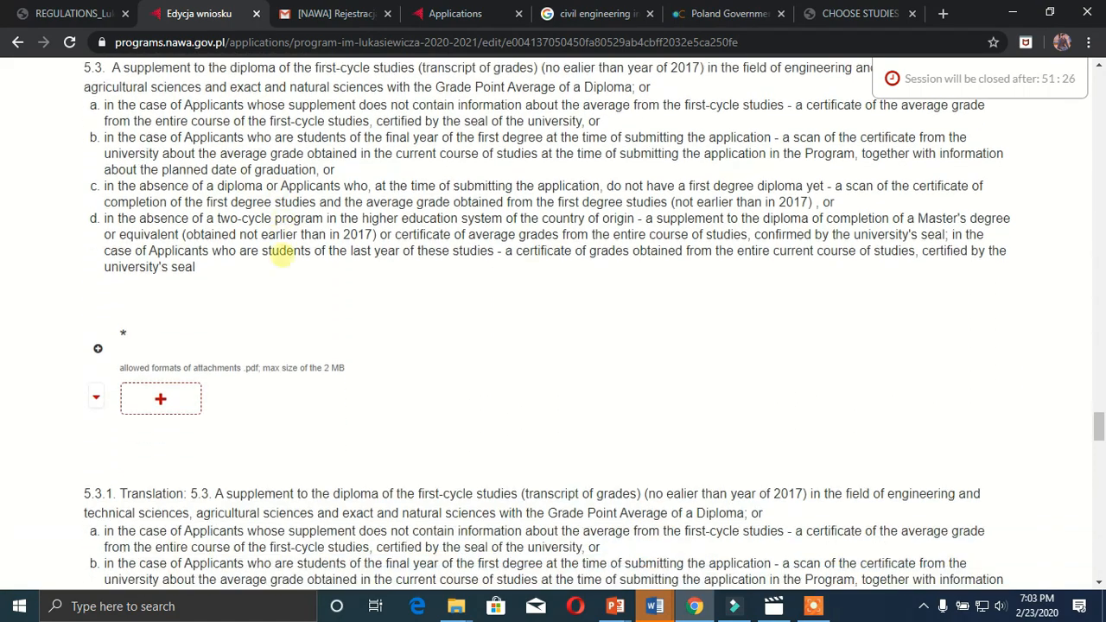
scroll(285, 259, down, 5)
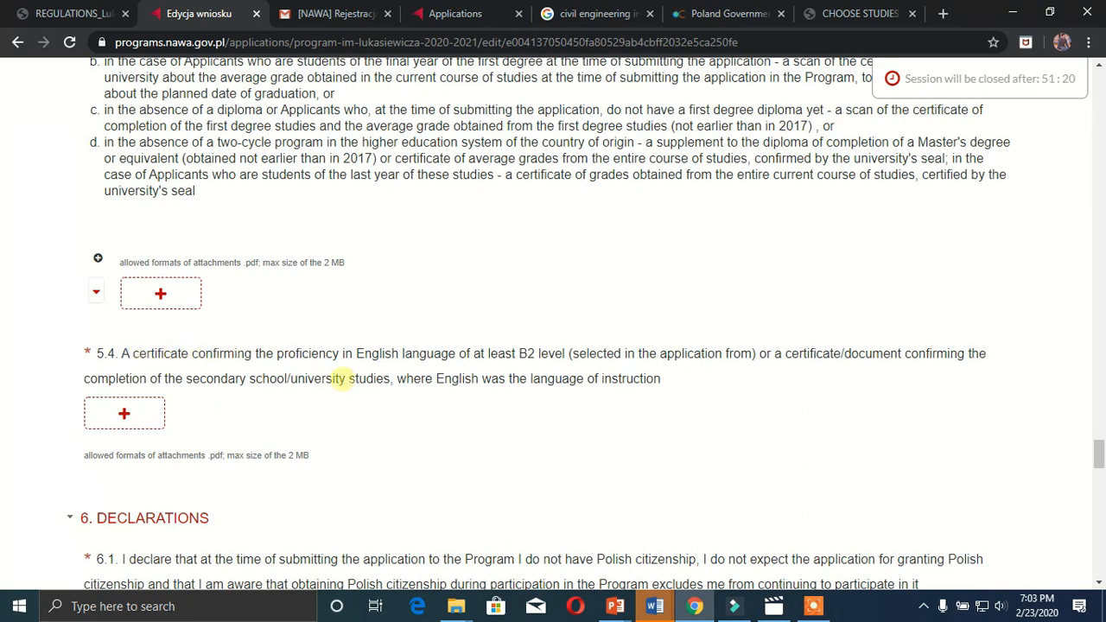
Examine the applicant declarations section, including those on Polish citizenship, Master's degree and previous Łukasiewicz scholarships.
scroll(363, 379, down, 2)
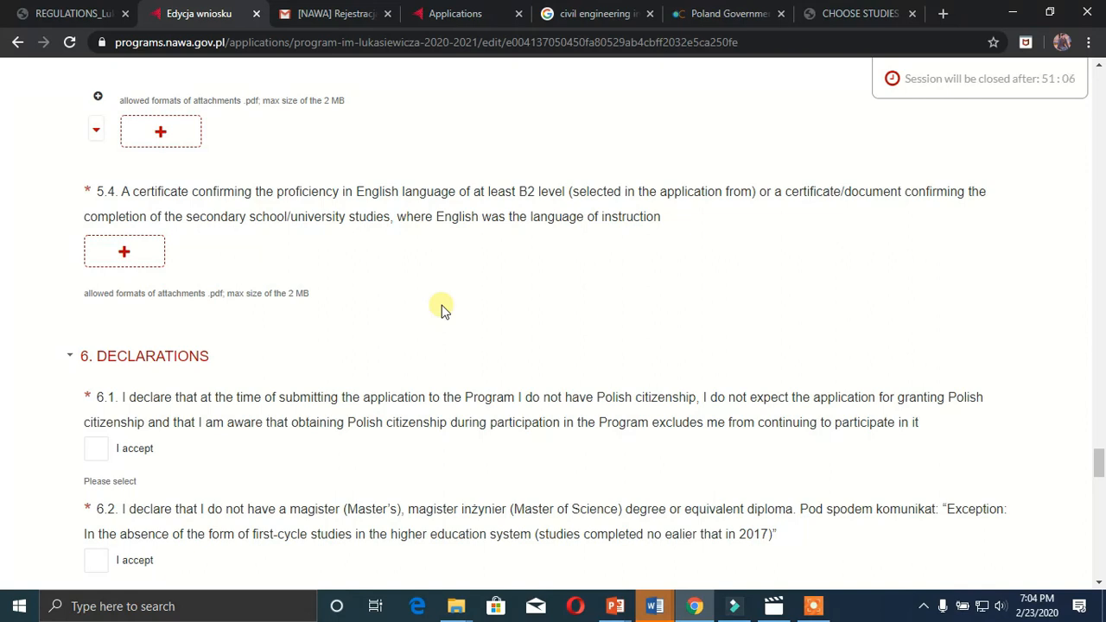
scroll(97, 480, down, 3)
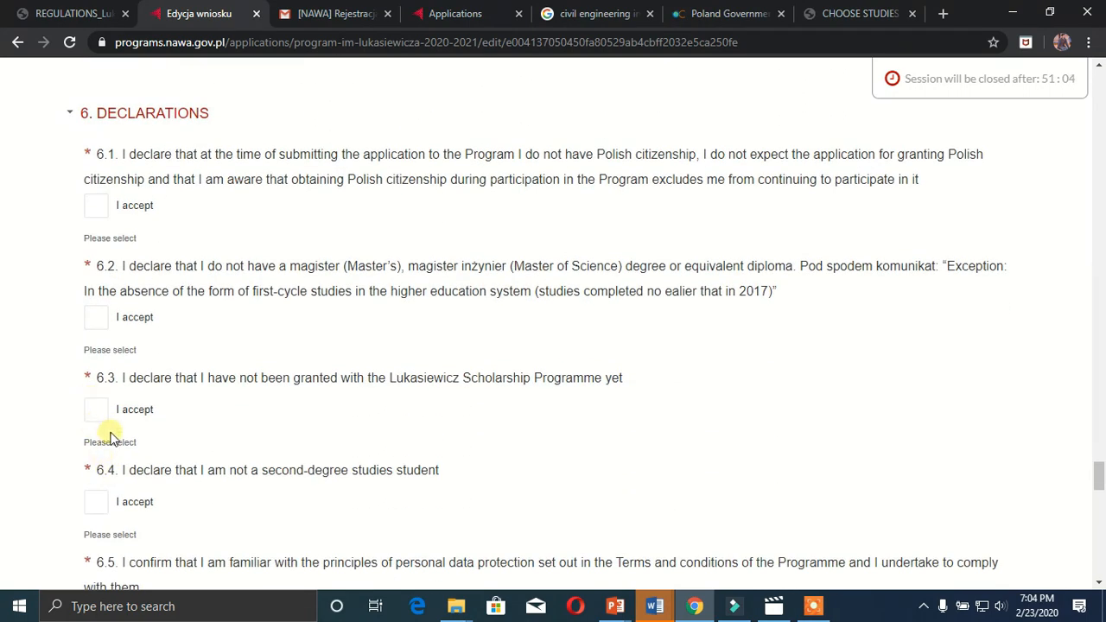
scroll(111, 437, down, 3)
scroll(113, 363, down, 6)
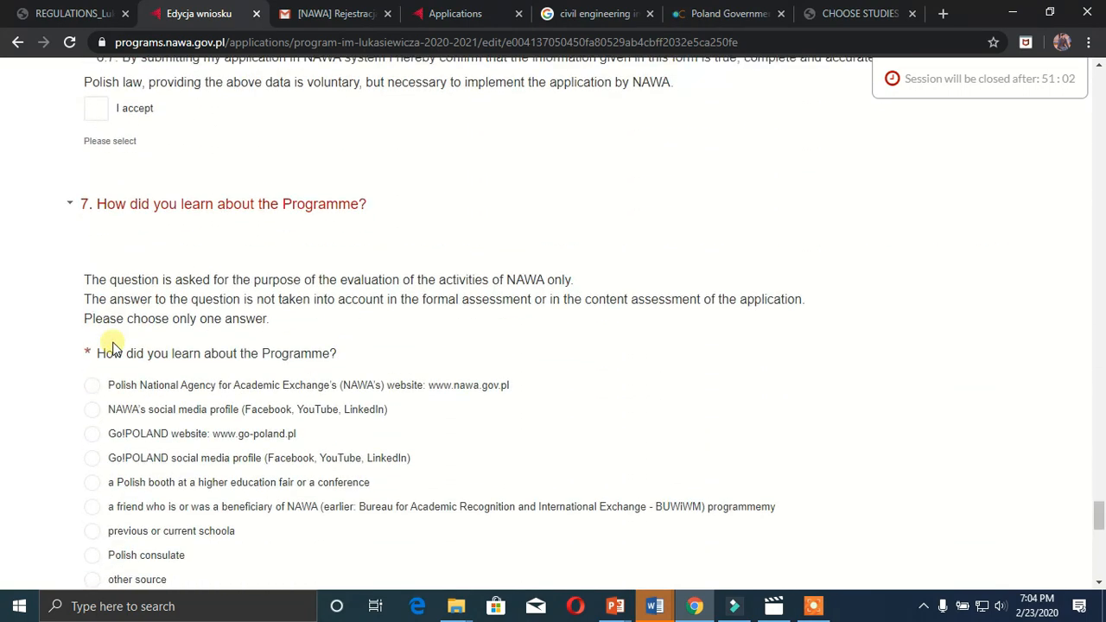
Examine the answers offered for how the applicant learned about the Programme and the list of form errors.
scroll(112, 347, down, 1)
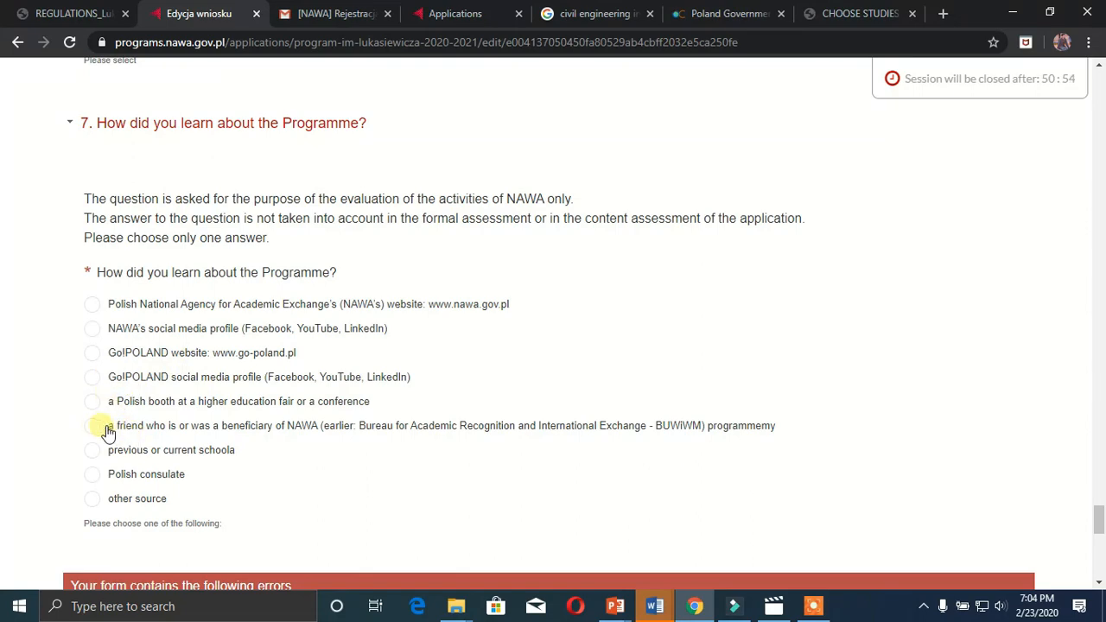
scroll(179, 489, down, 1)
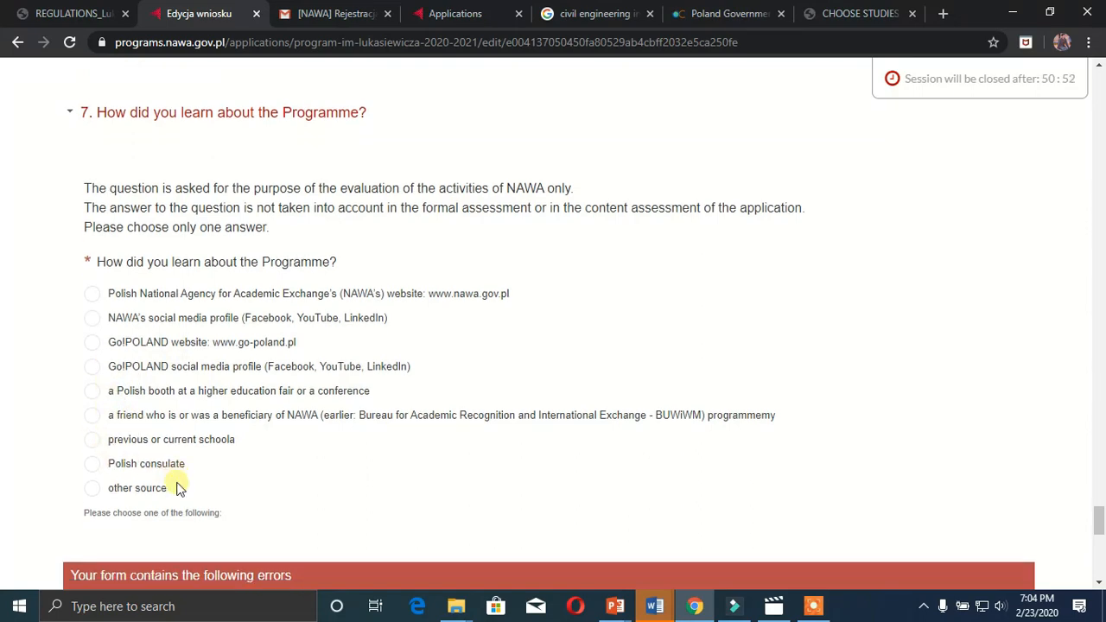
scroll(178, 484, down, 2)
scroll(216, 345, down, 3)
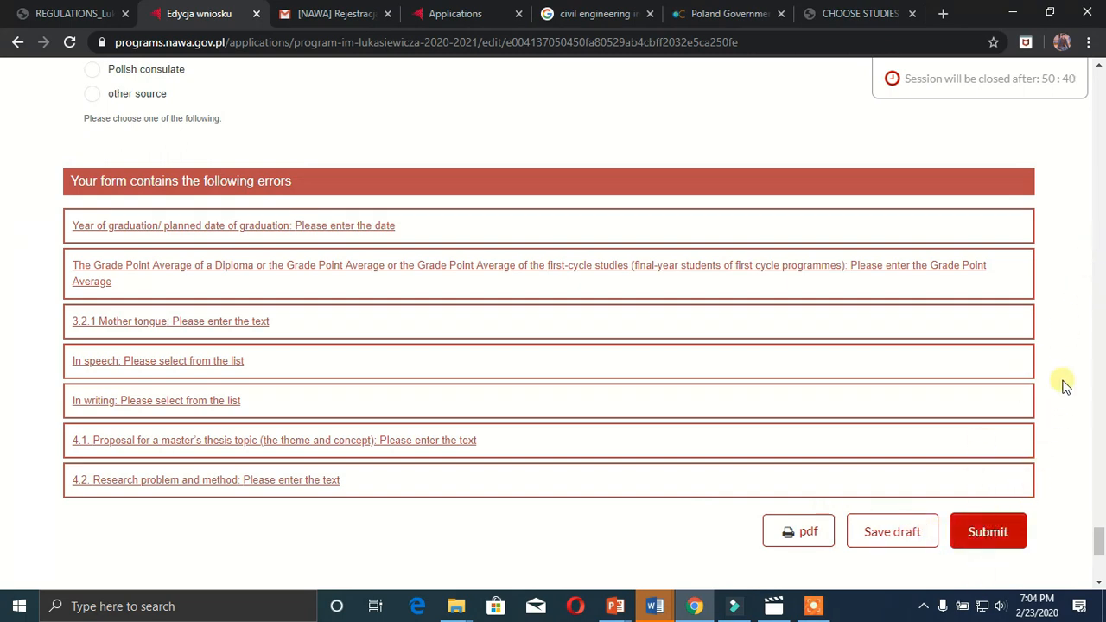
Return to the start of the application form and review its sections through to the save draft and submit options.
scroll(1098, 380, up, 17)
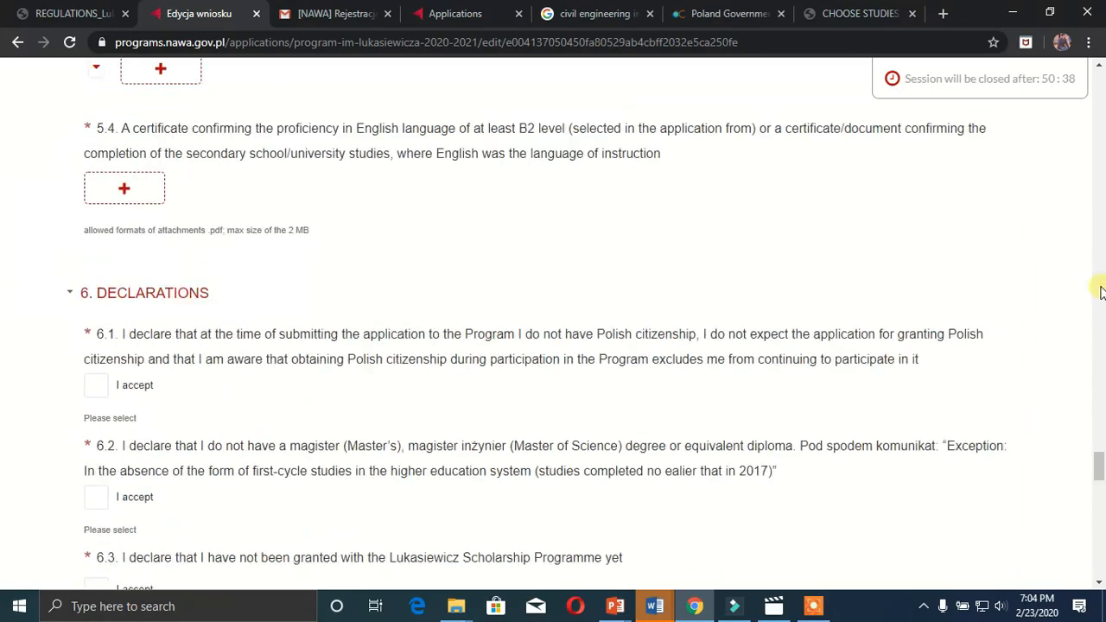
scroll(1099, 292, up, 15)
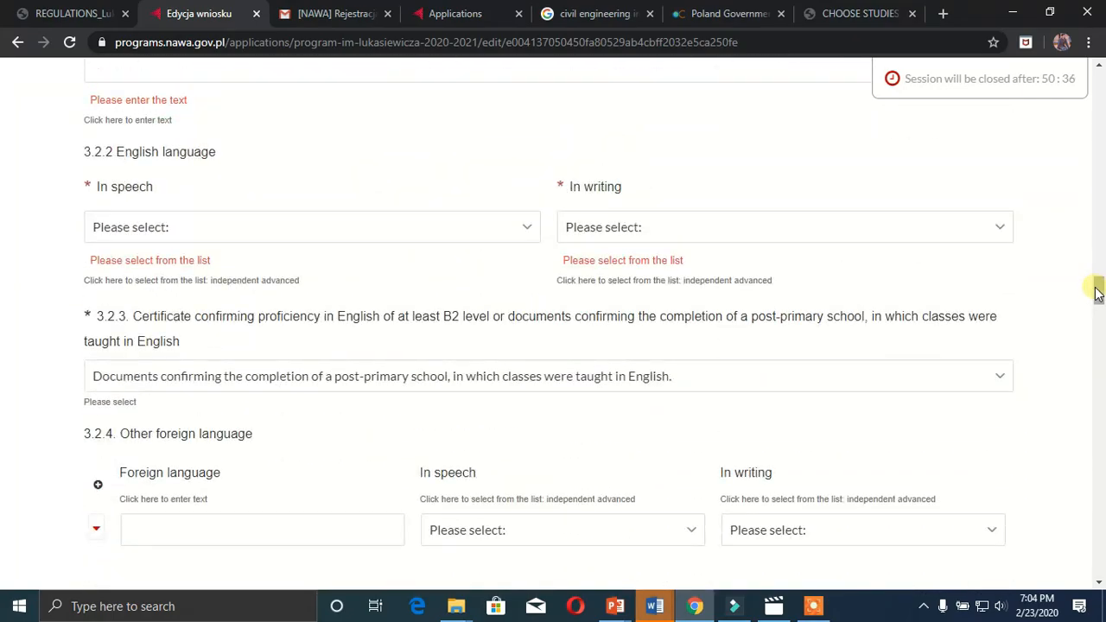
scroll(1099, 292, up, 12)
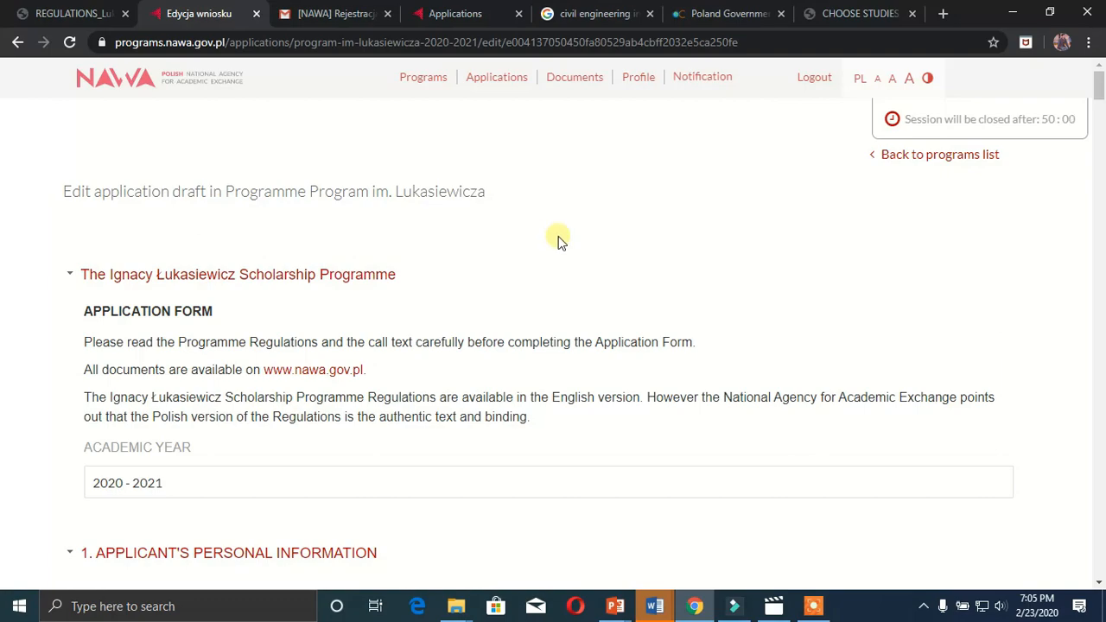
scroll(833, 294, down, 10)
scroll(830, 303, down, 20)
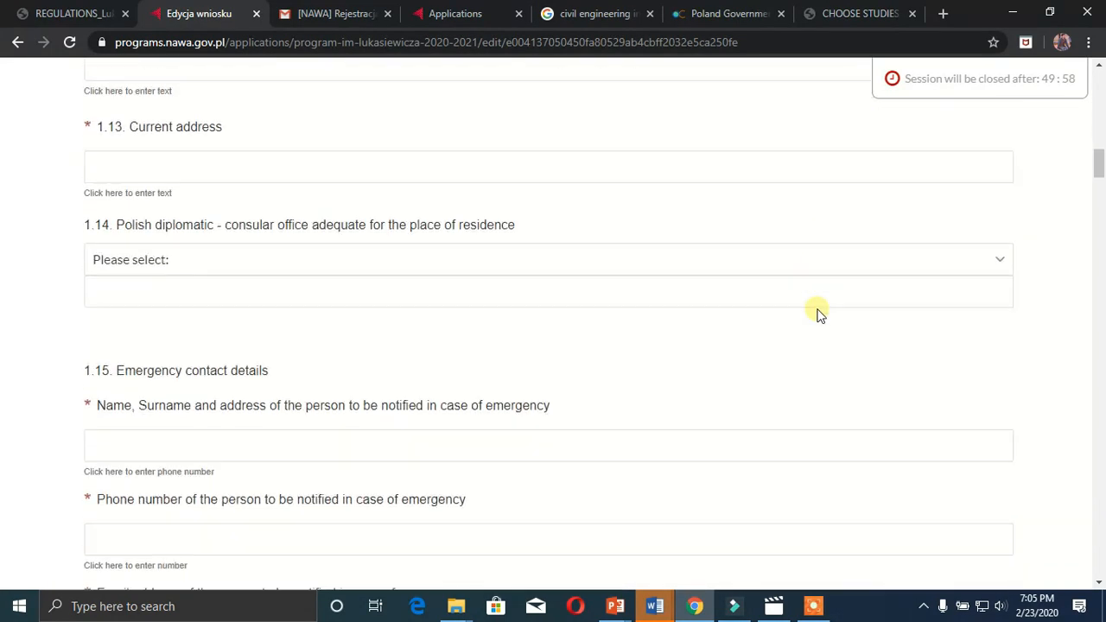
scroll(803, 319, down, 20)
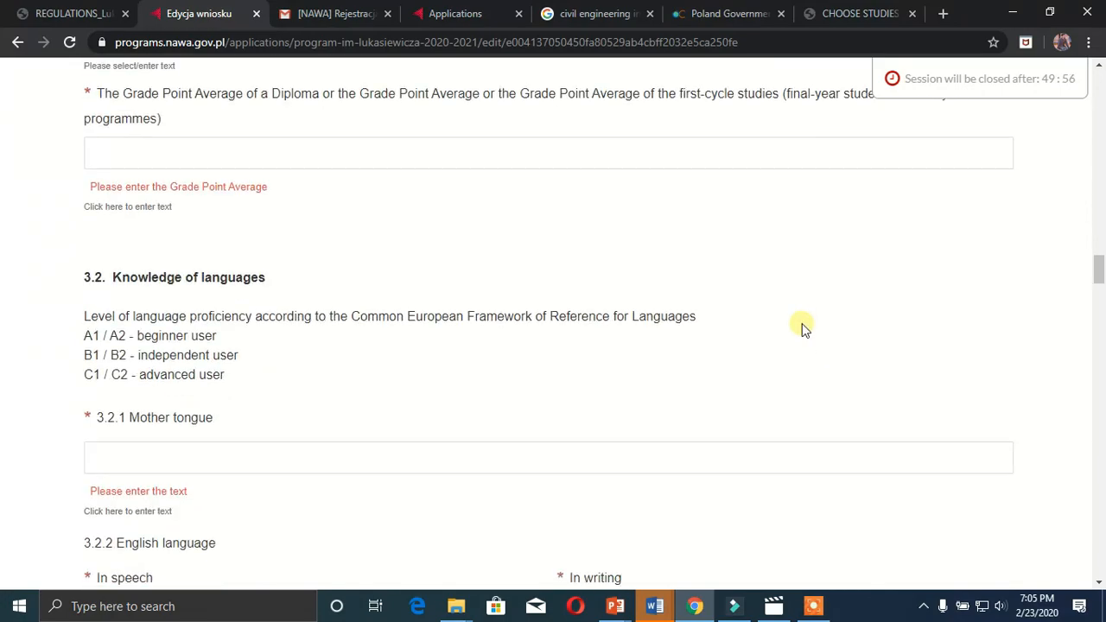
scroll(797, 339, down, 12)
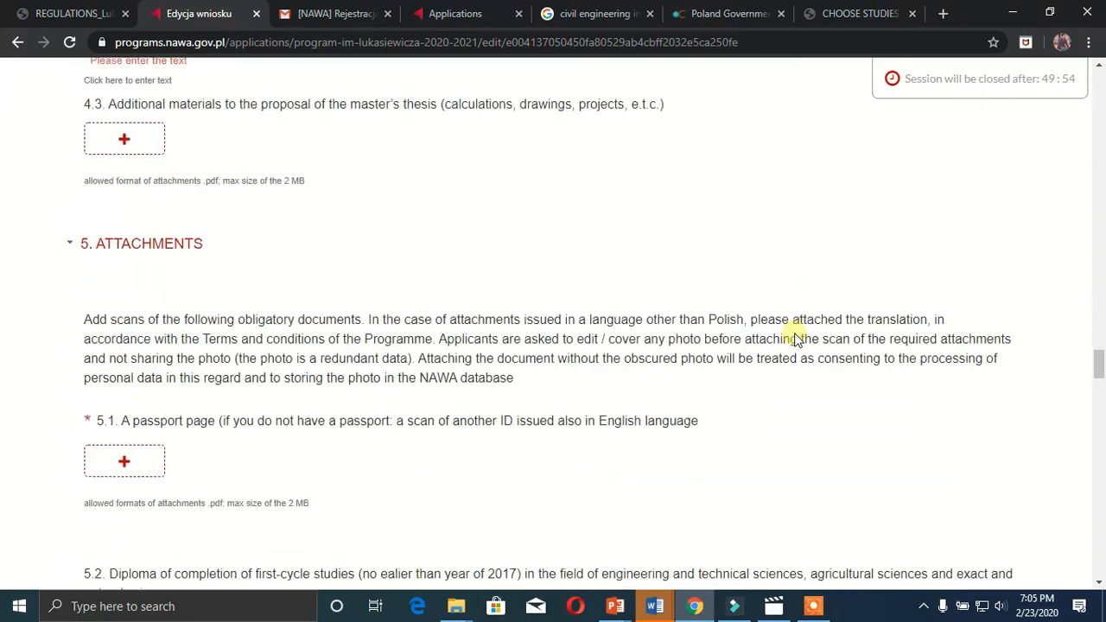
scroll(631, 362, down, 15)
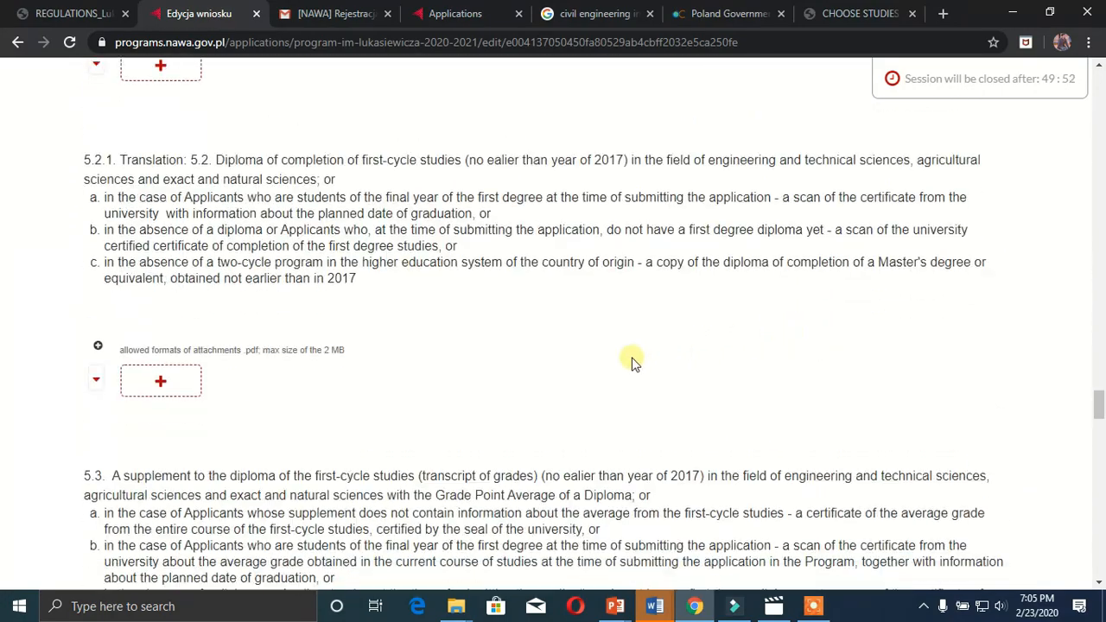
scroll(638, 359, down, 20)
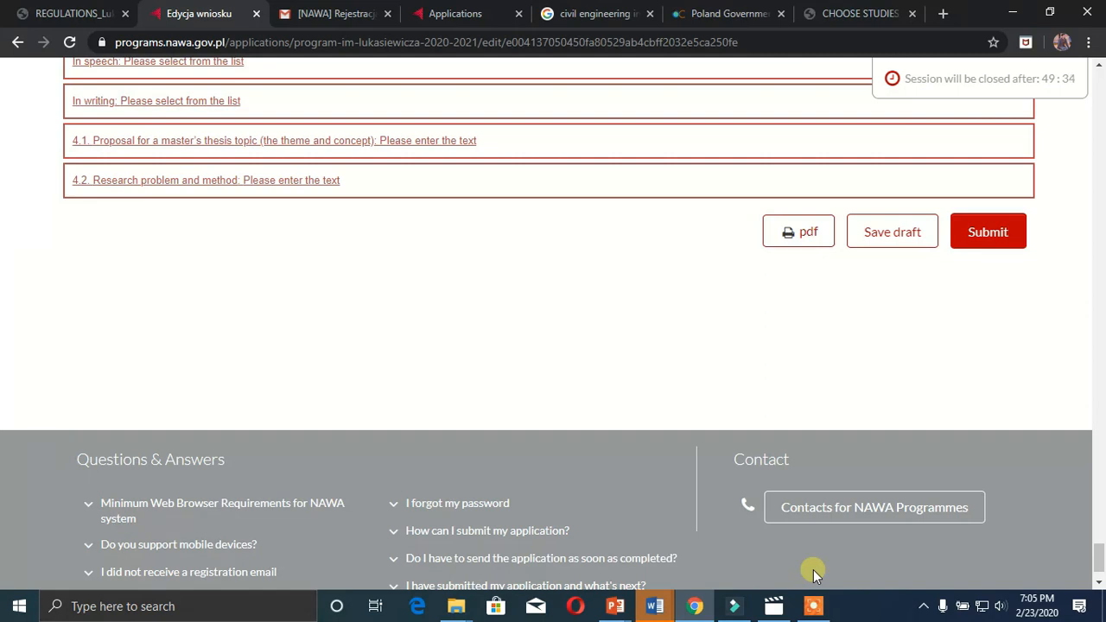
click(813, 606)
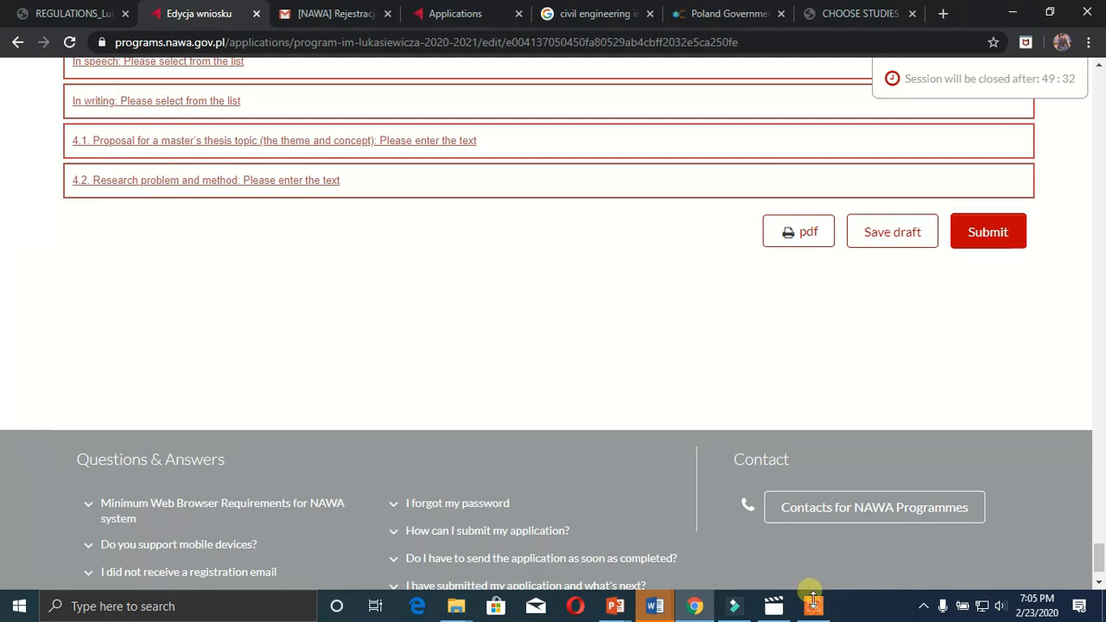